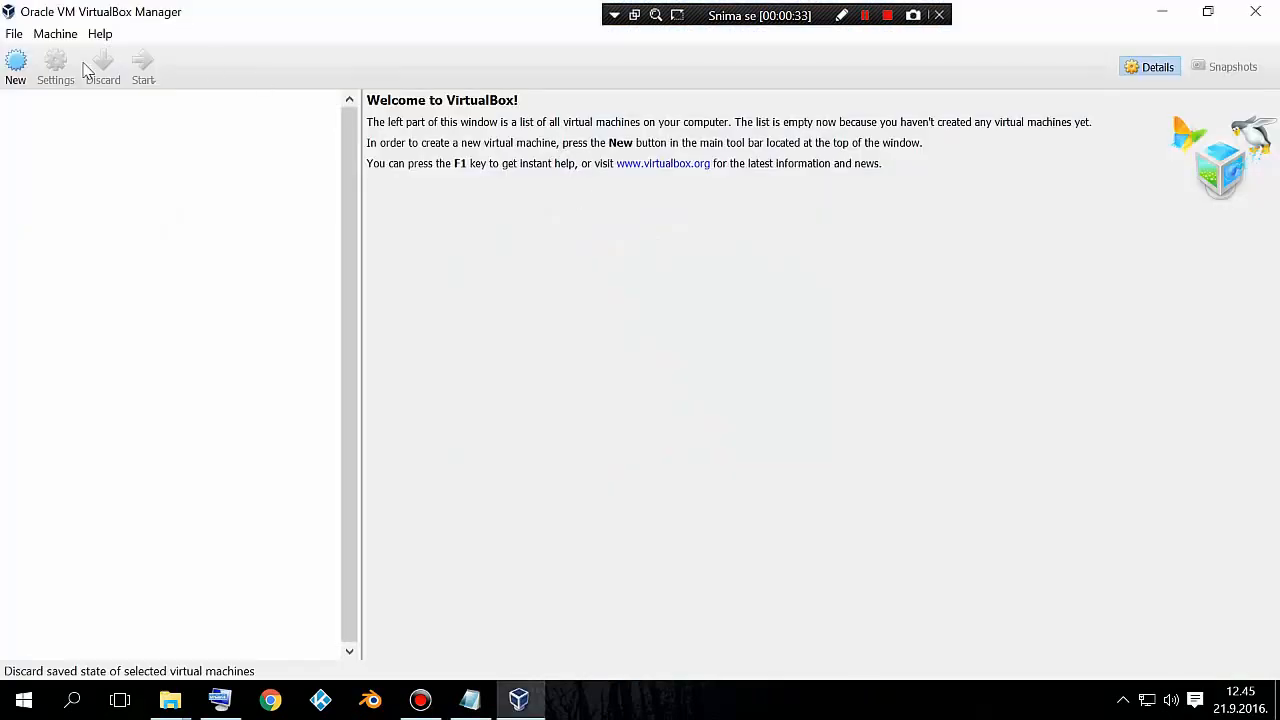
- Bring up the on-screen keyboard and name a new virtual machine Mint, with type Linux and version Ubuntu (64-bit)
left_click(220, 700)
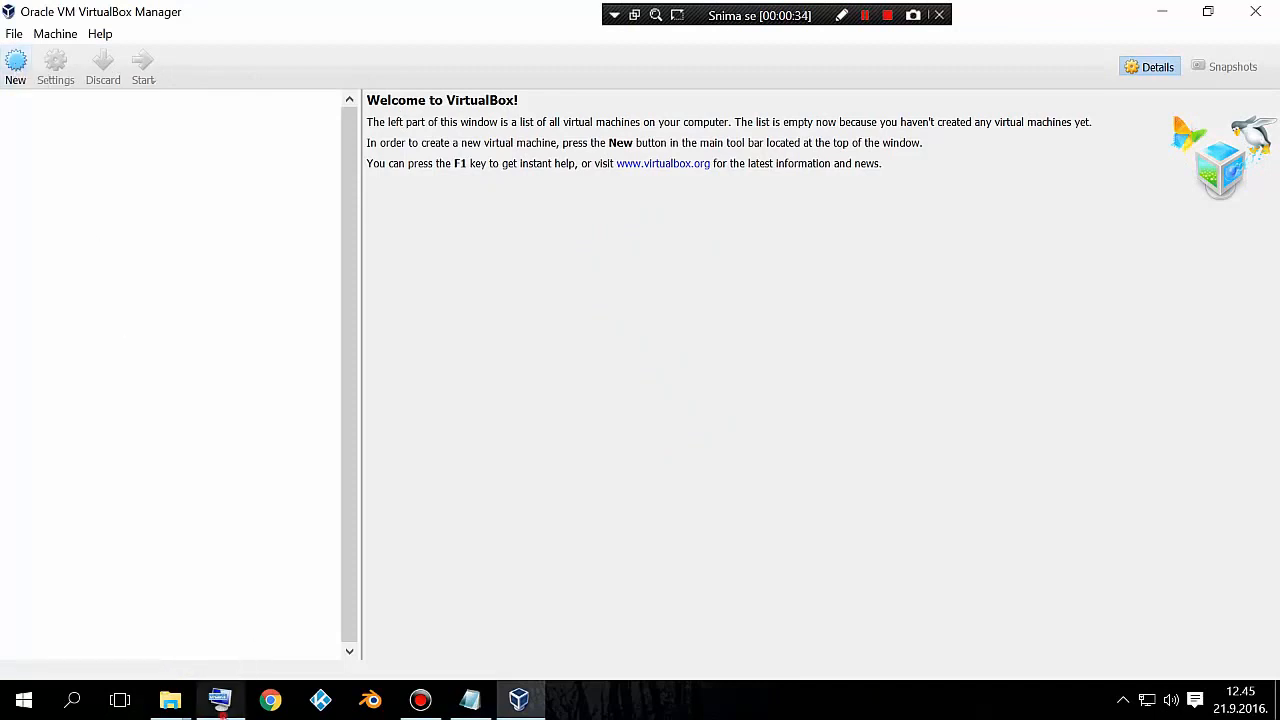
left_click(22, 82)
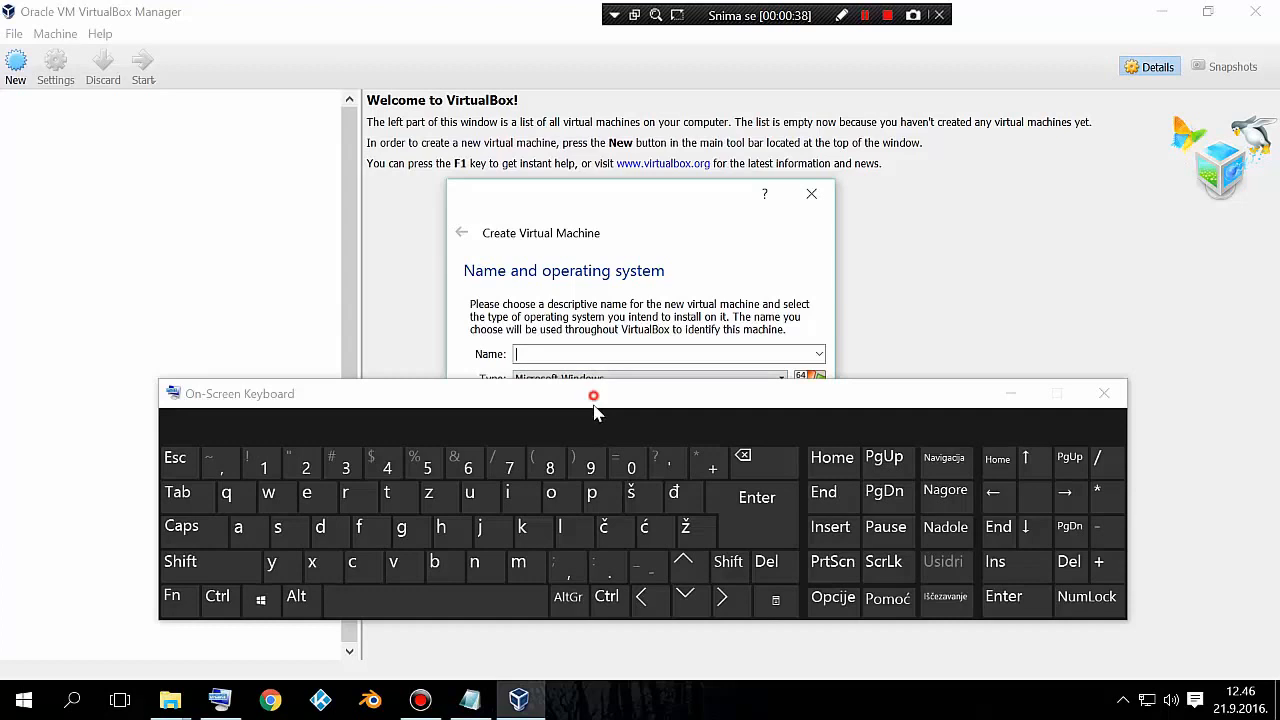
left_click_drag(594, 400, 592, 454)
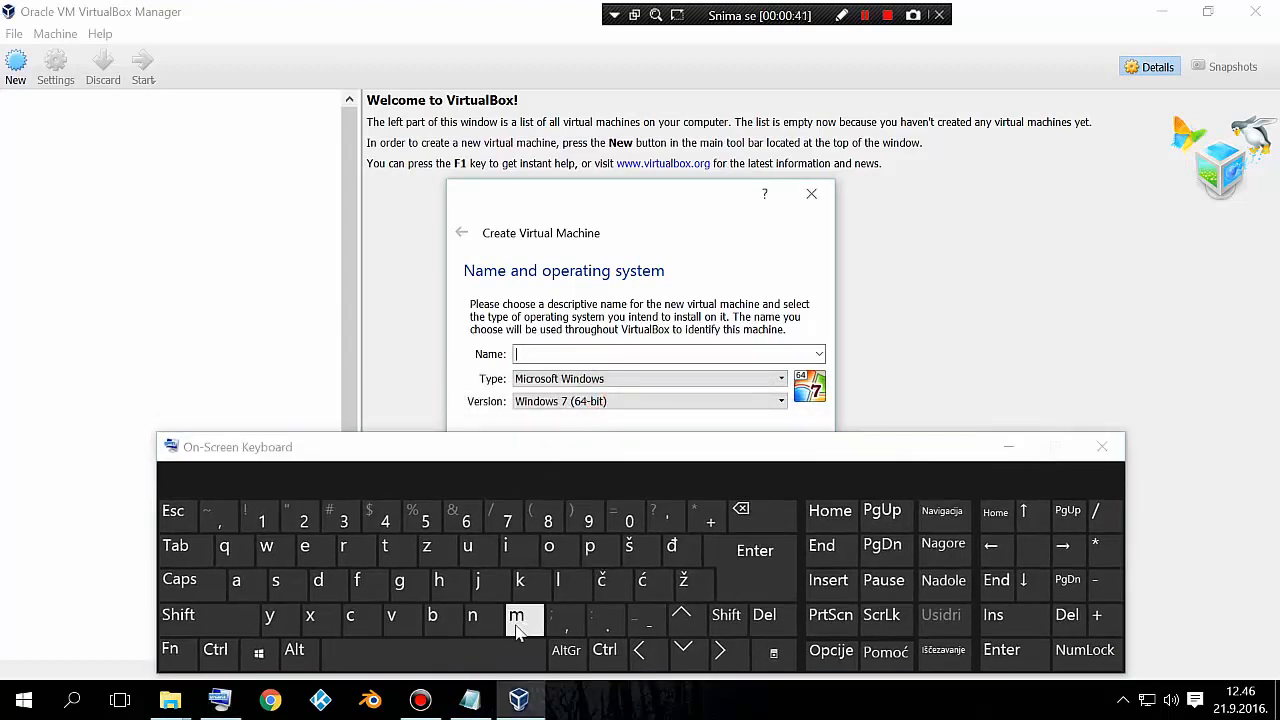
left_click(226, 634)
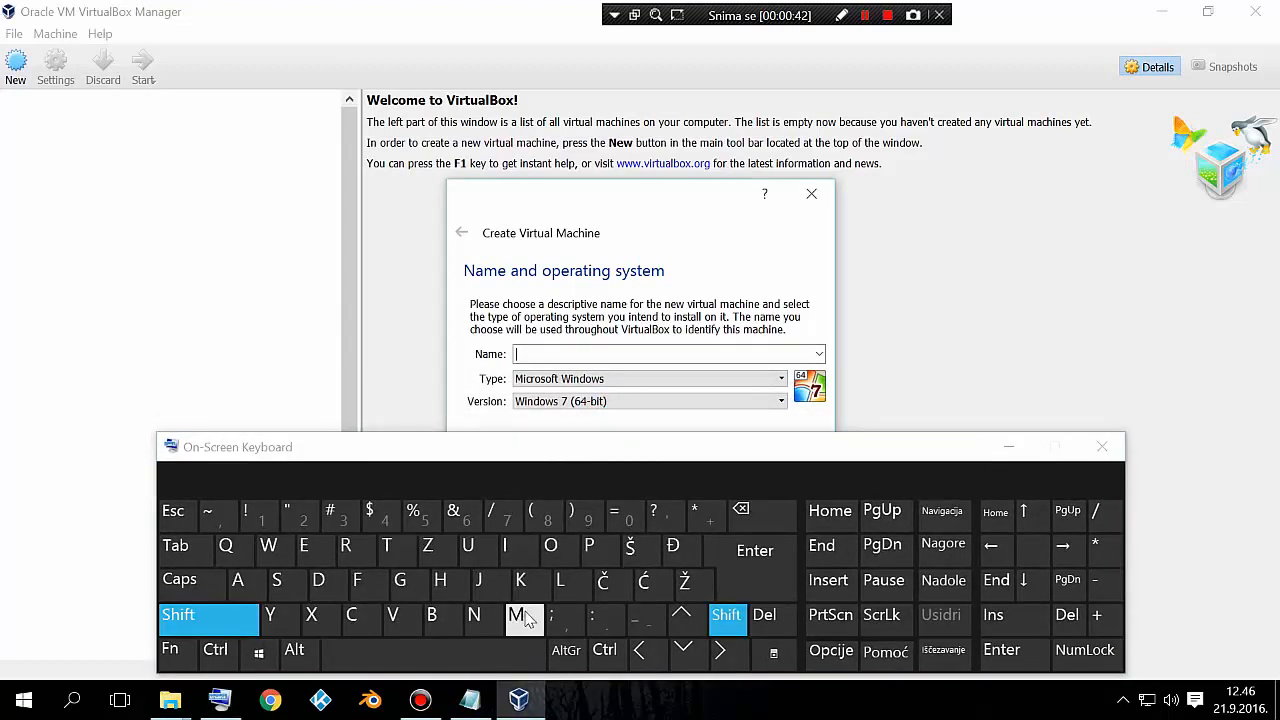
left_click(516, 615)
left_click(519, 550)
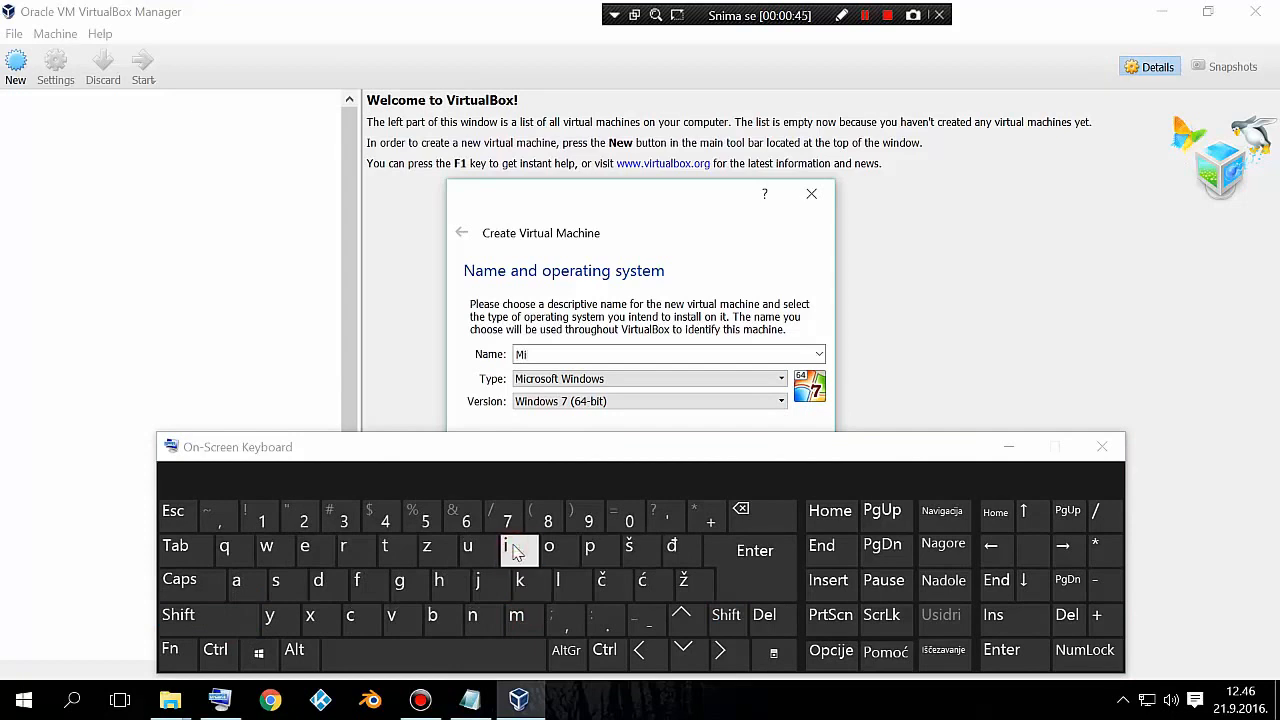
left_click(474, 614)
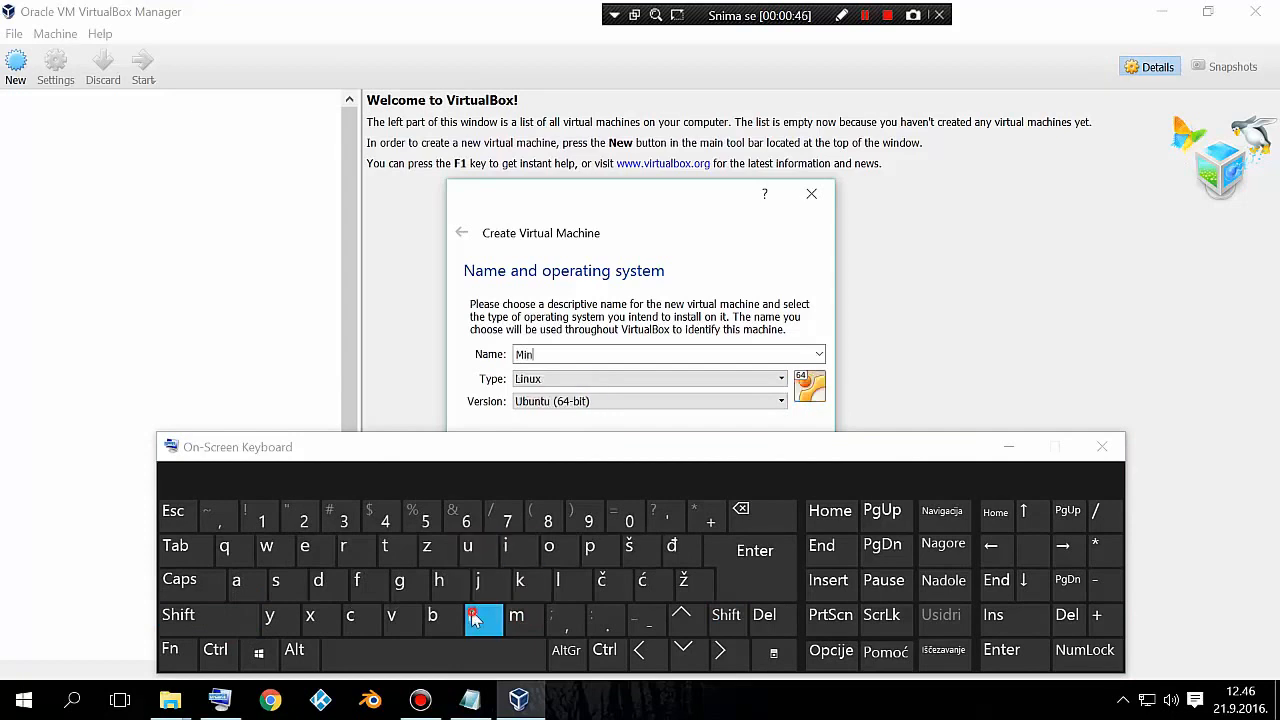
left_click(389, 553)
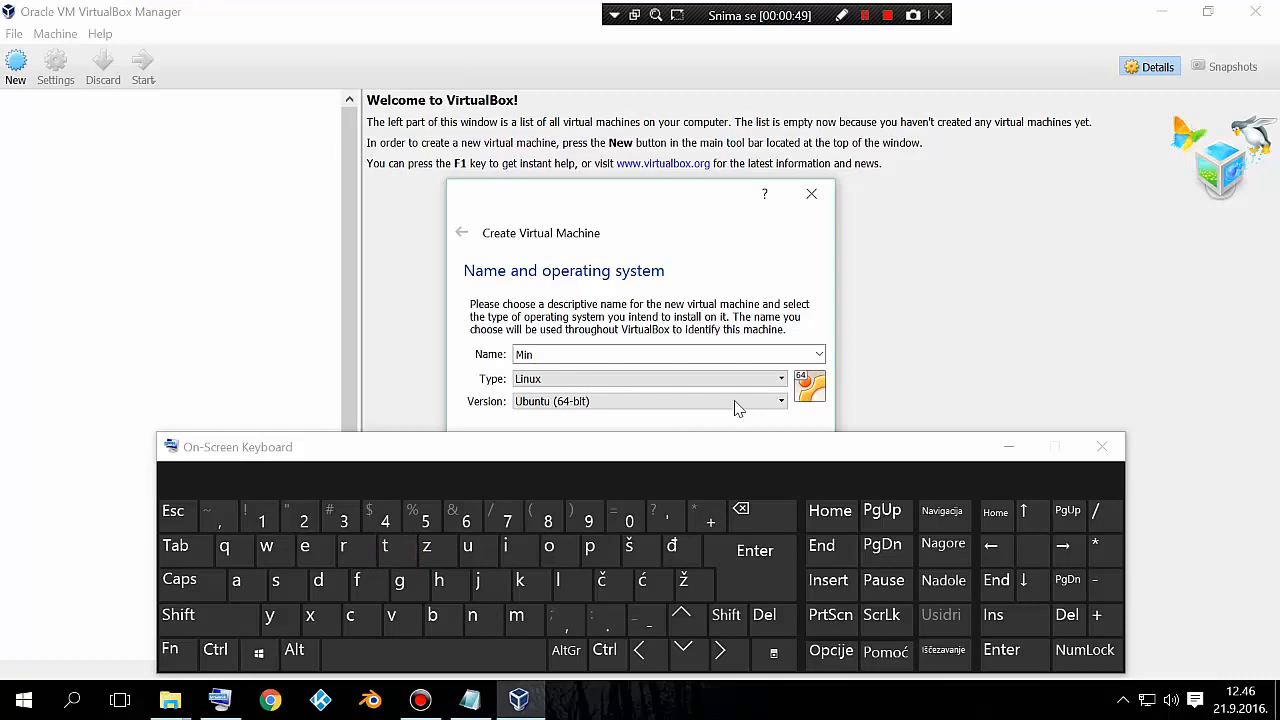
left_click(776, 441)
left_click_drag(776, 441, 751, 77)
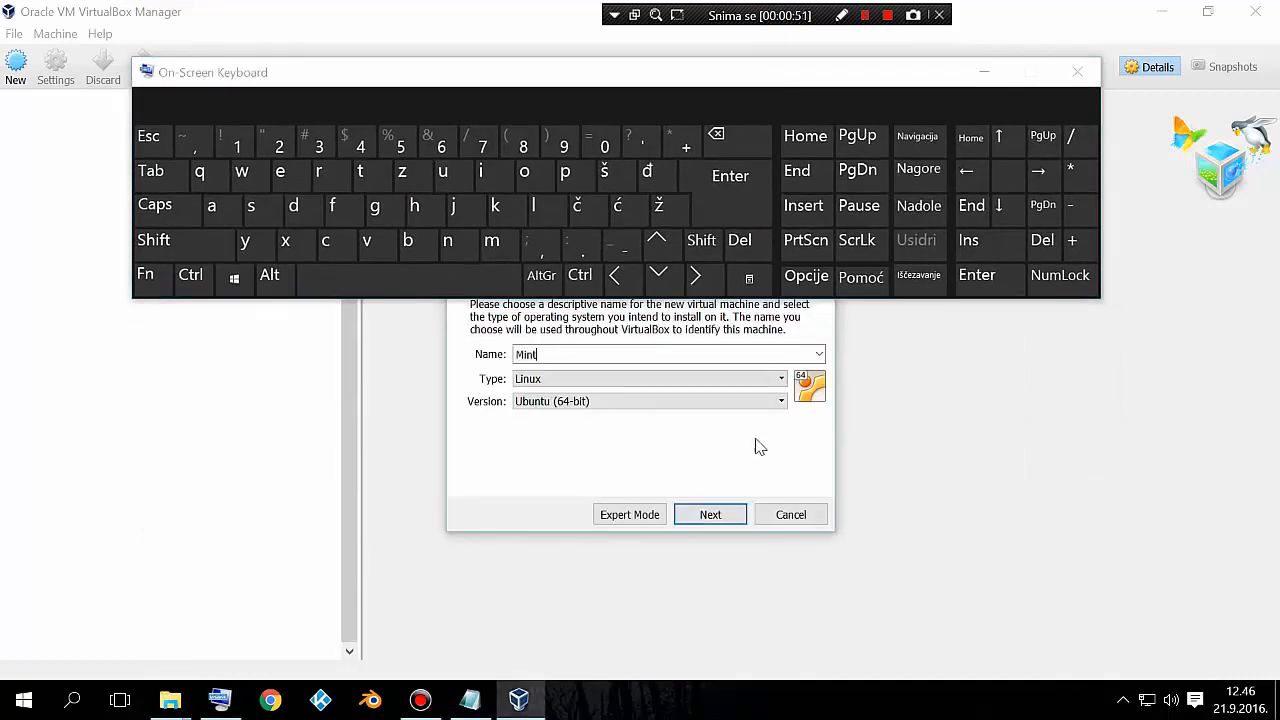
left_click(984, 72)
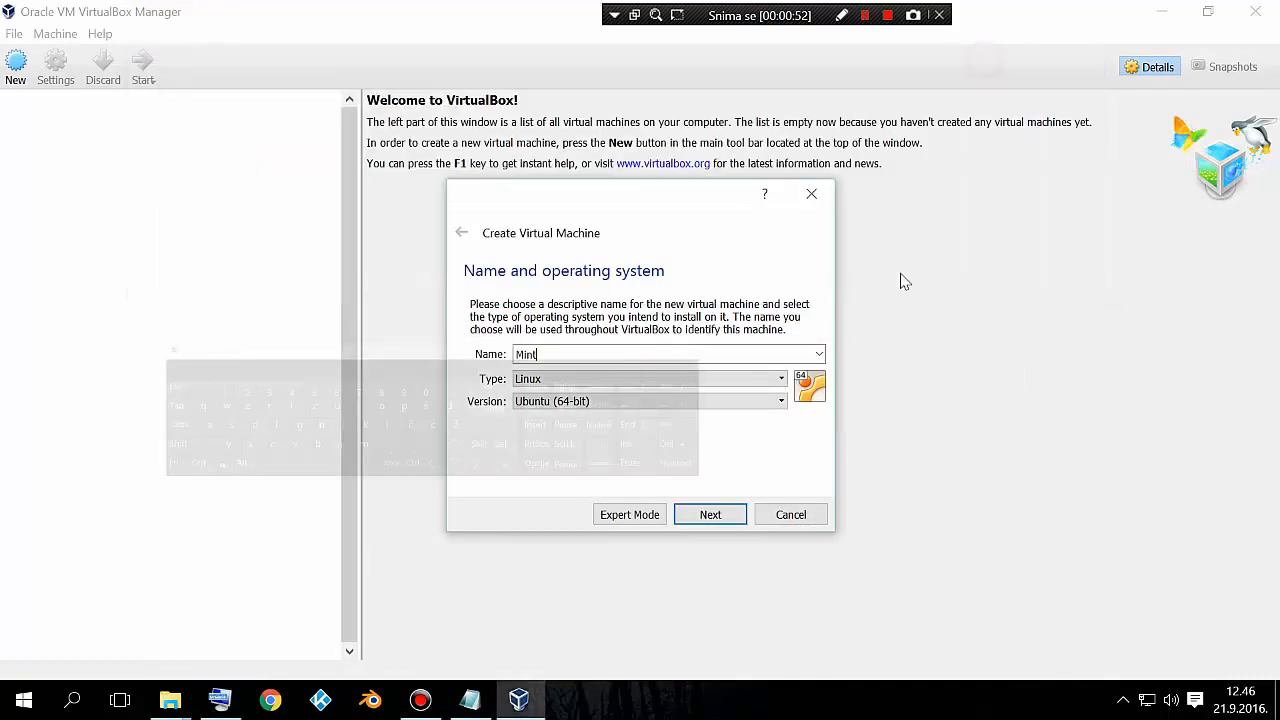
left_click(733, 518)
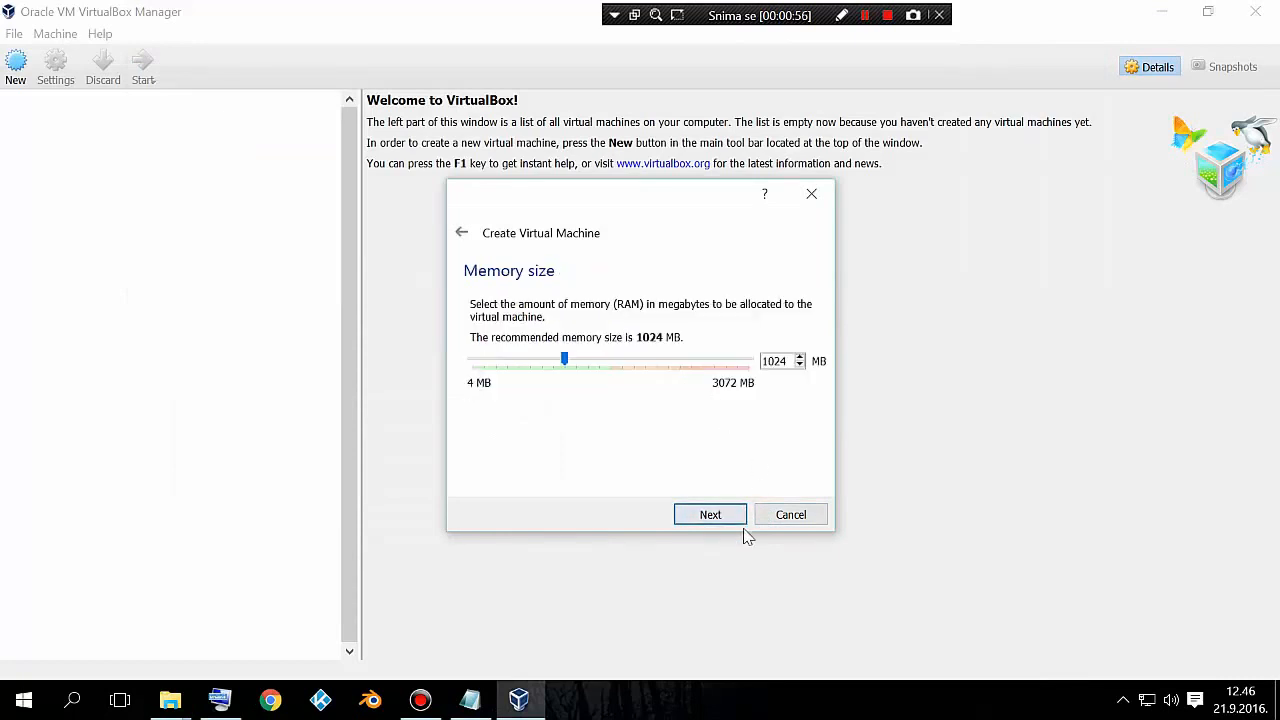
- Accept 1024 MB of memory and choose a new dynamically allocated VDI virtual hard disk for the machine
left_click(728, 527)
left_click(728, 527)
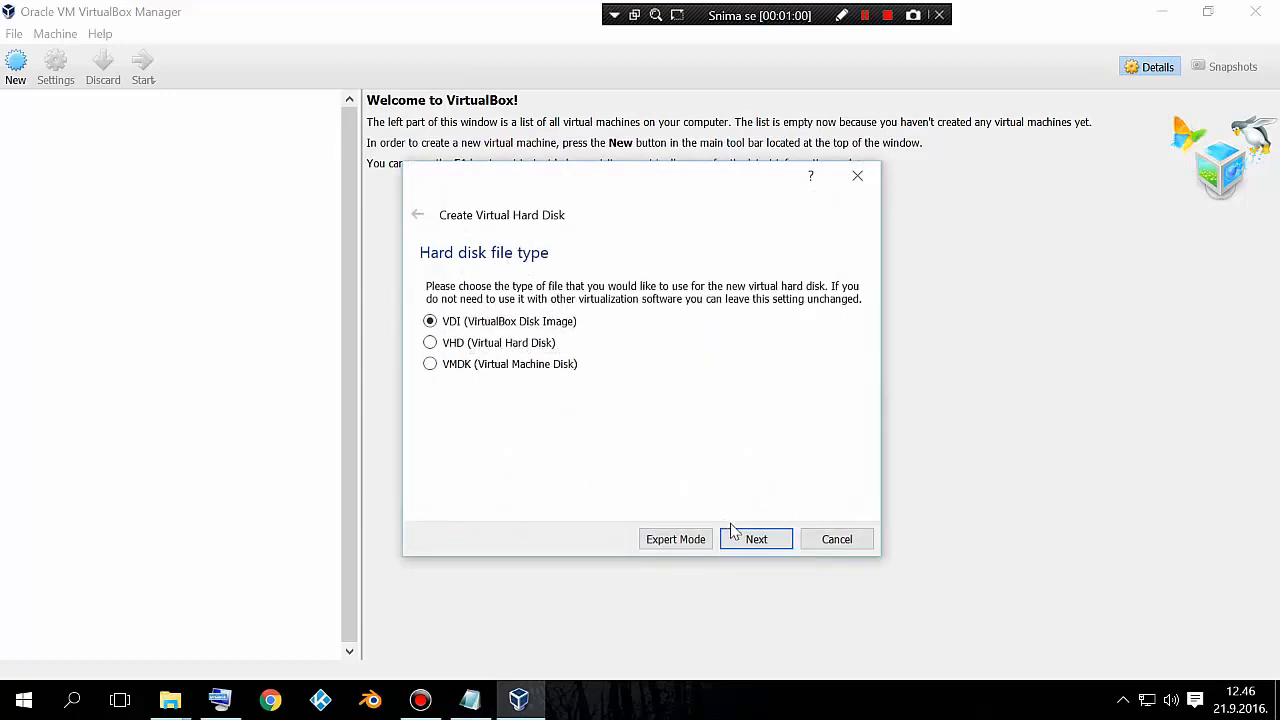
left_click(744, 540)
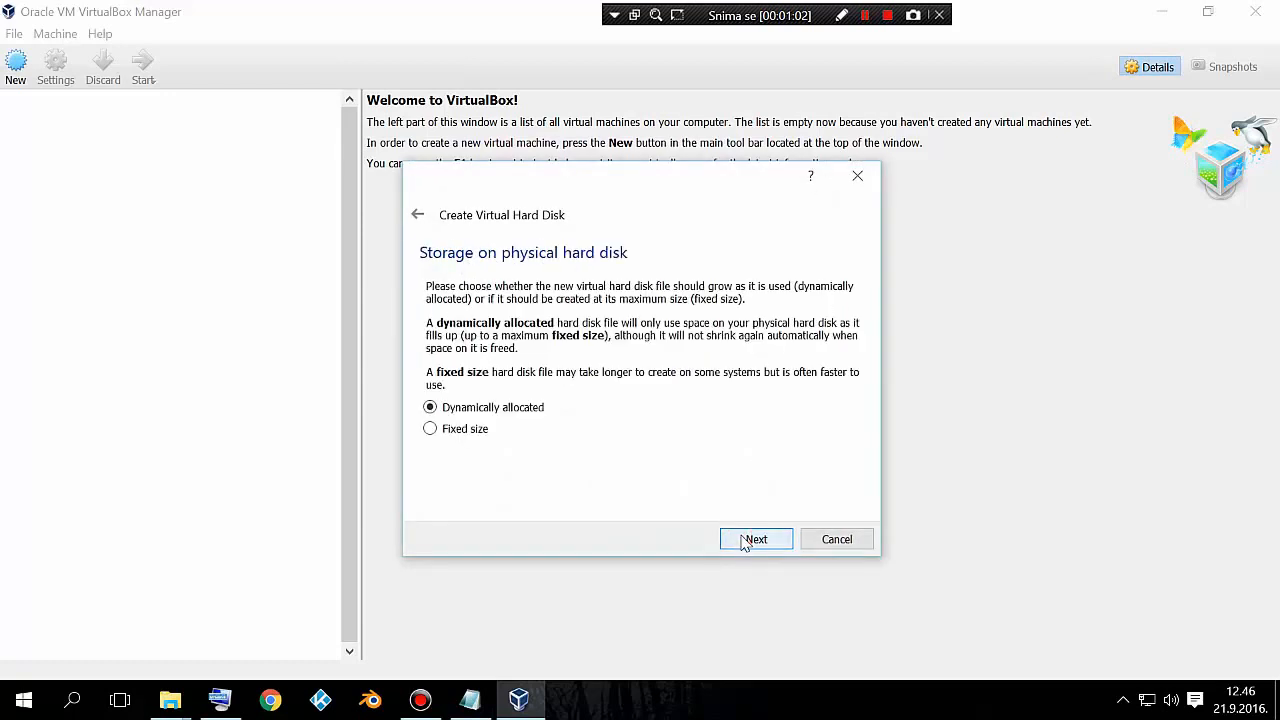
left_click(744, 540)
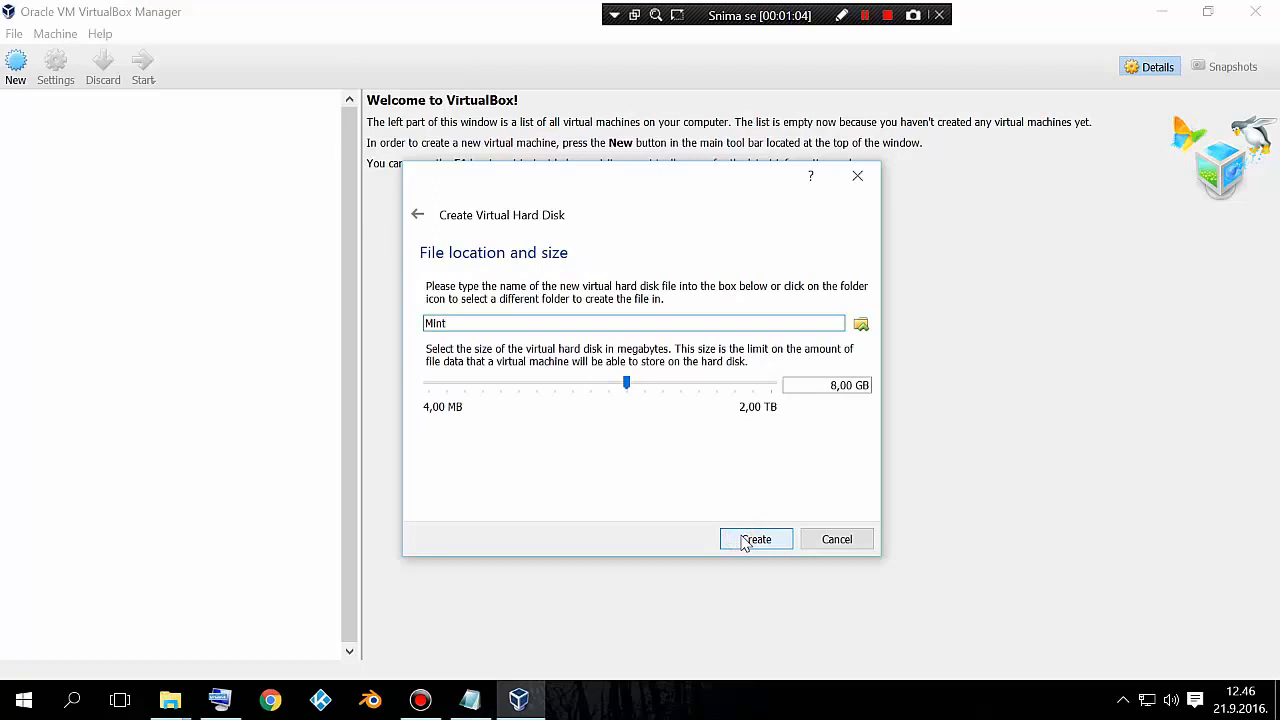
- Set the Mint virtual hard disk's size to 19,77 GB and create it
left_click(625, 386)
left_click_drag(628, 390, 648, 390)
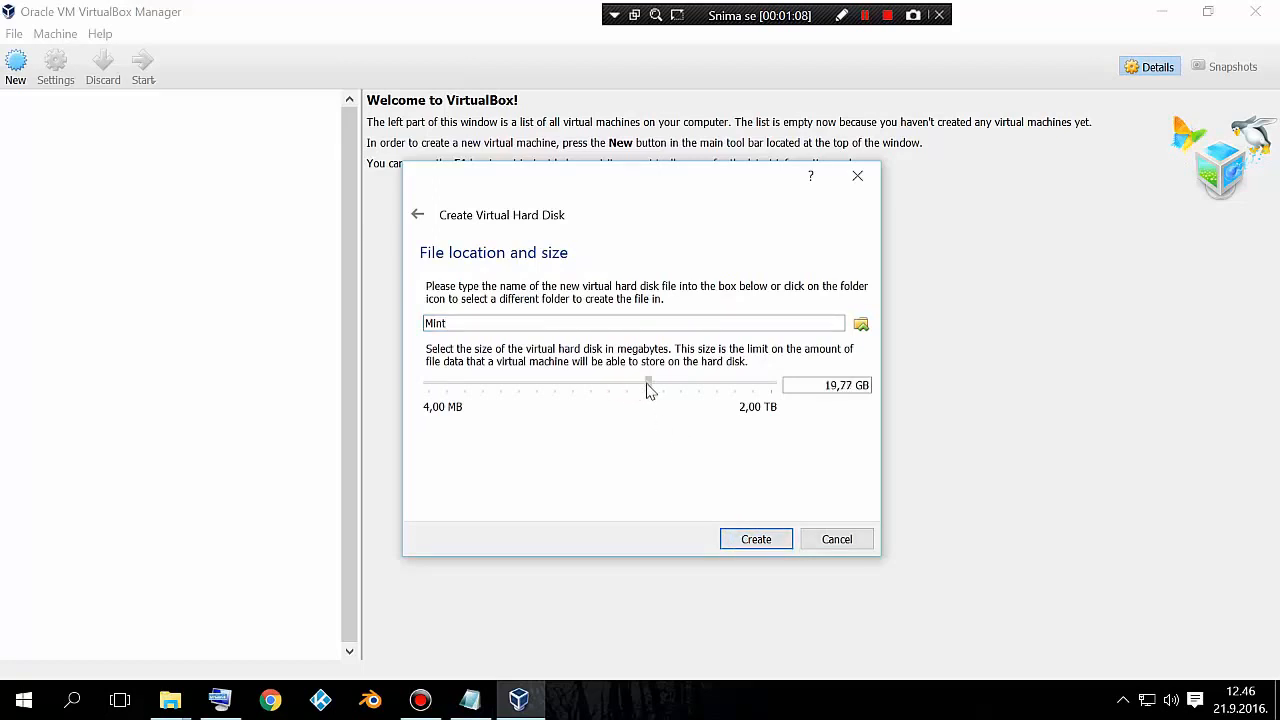
left_click(764, 543)
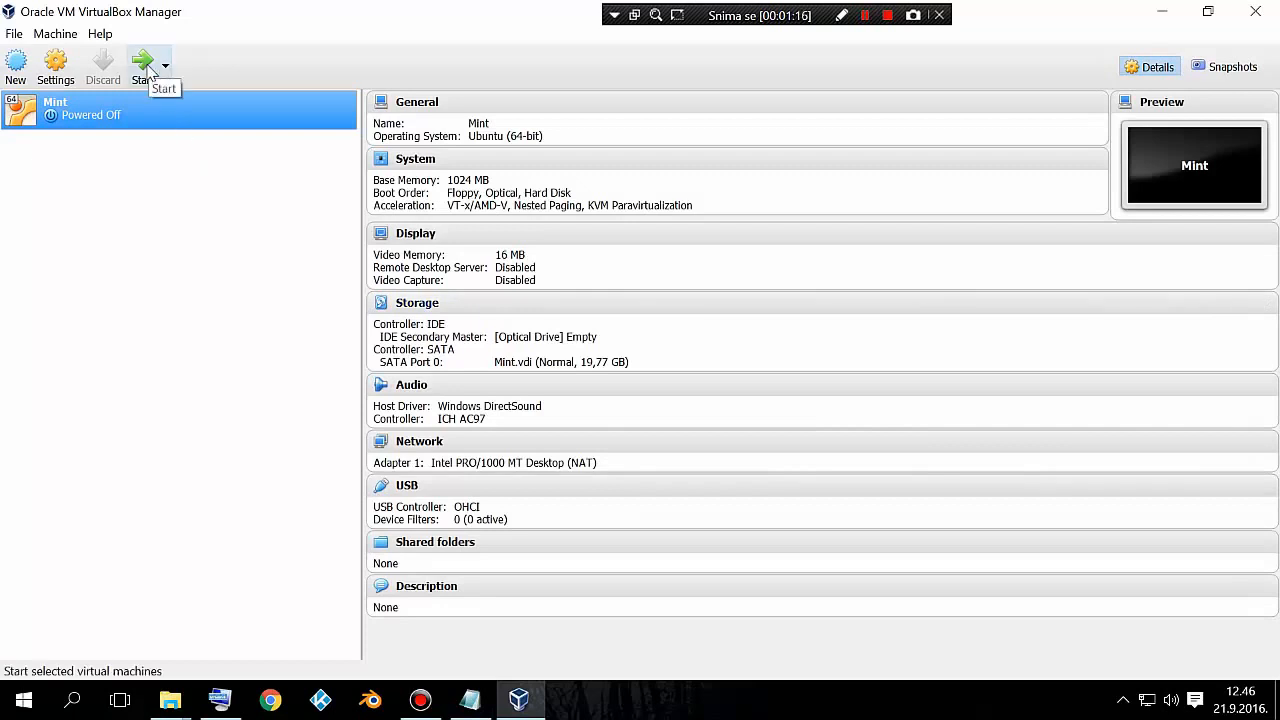
- Start the Mint machine with linuxmint-18-kde-64bit from Downloads as its start-up disk, and maximize the machine's window
left_click(145, 68)
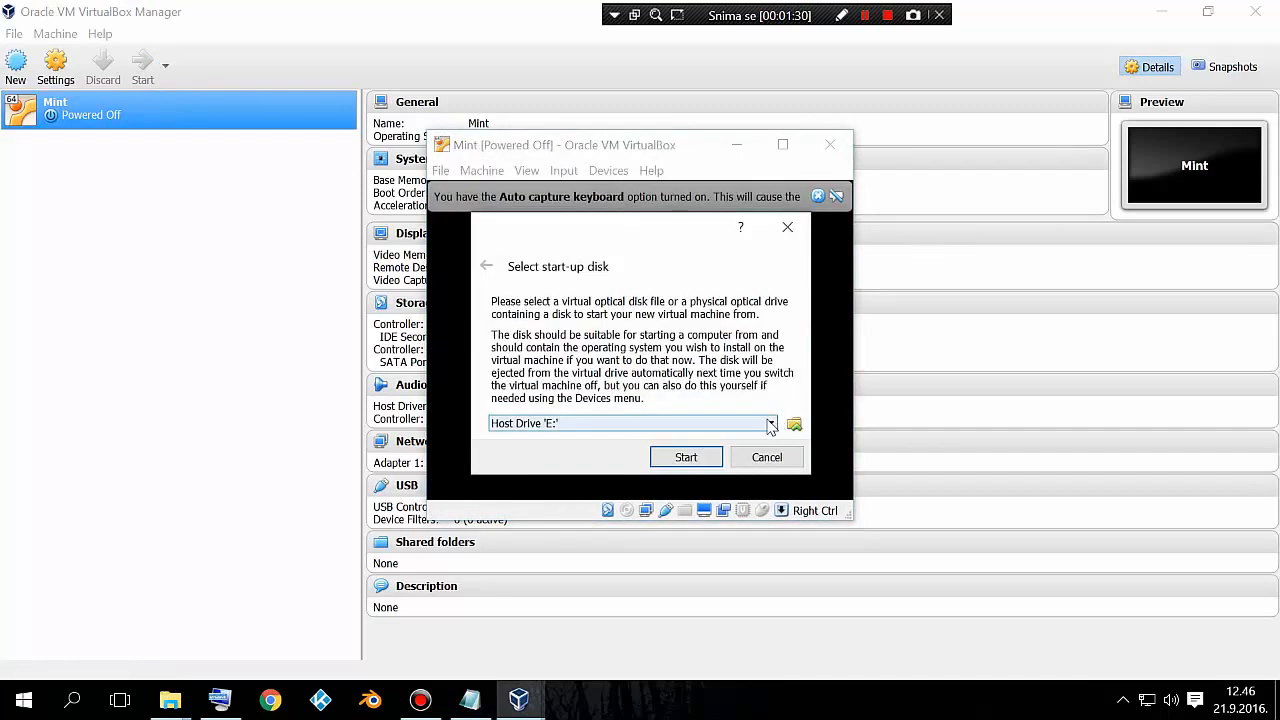
left_click(794, 427)
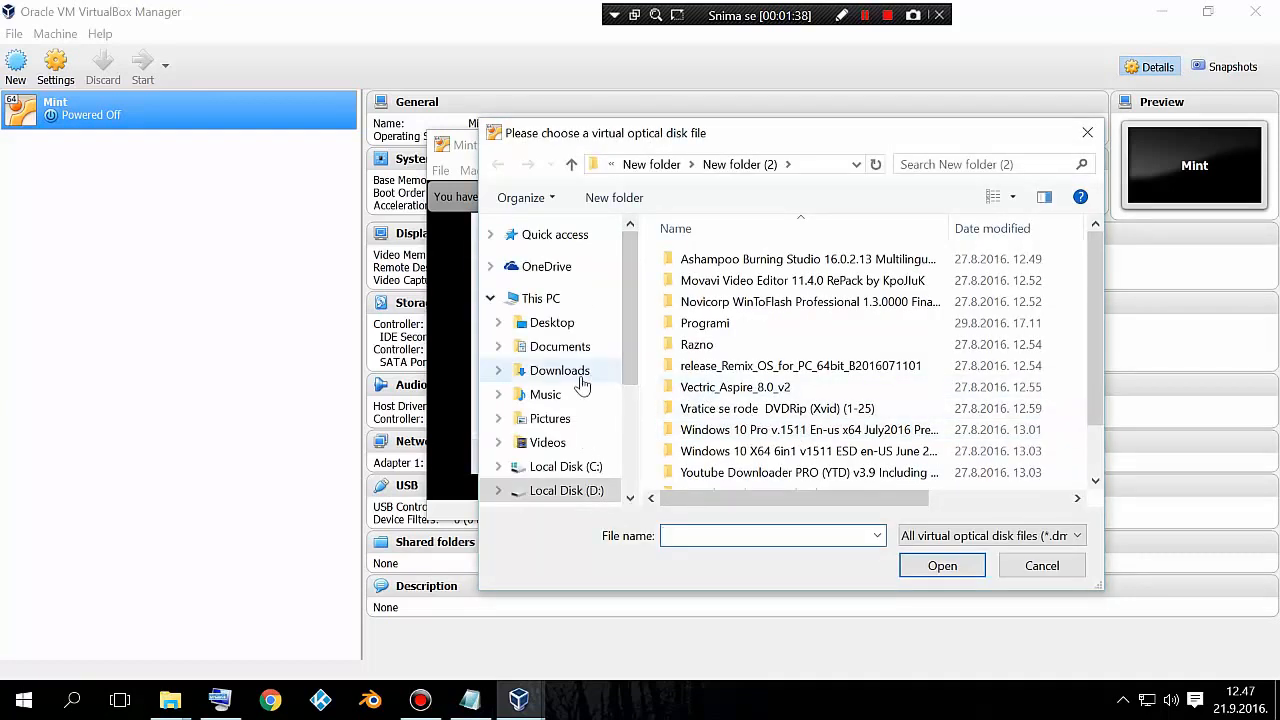
left_click(580, 380)
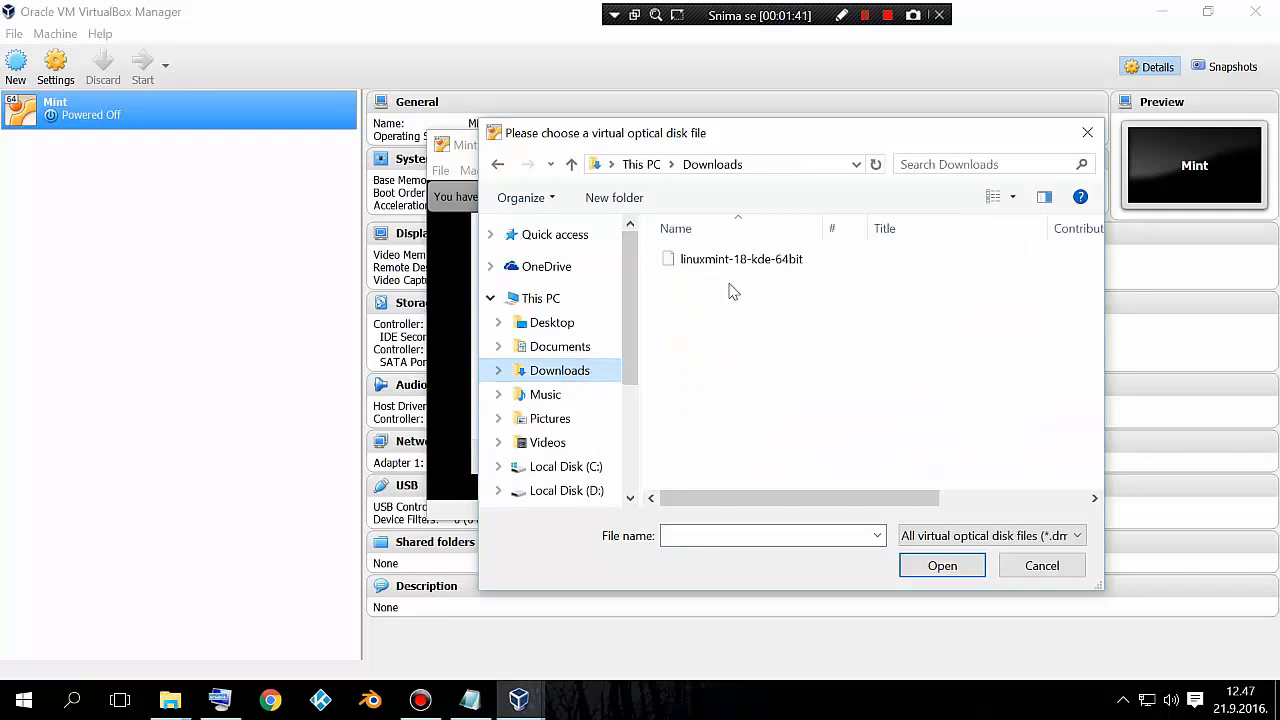
left_click(724, 266)
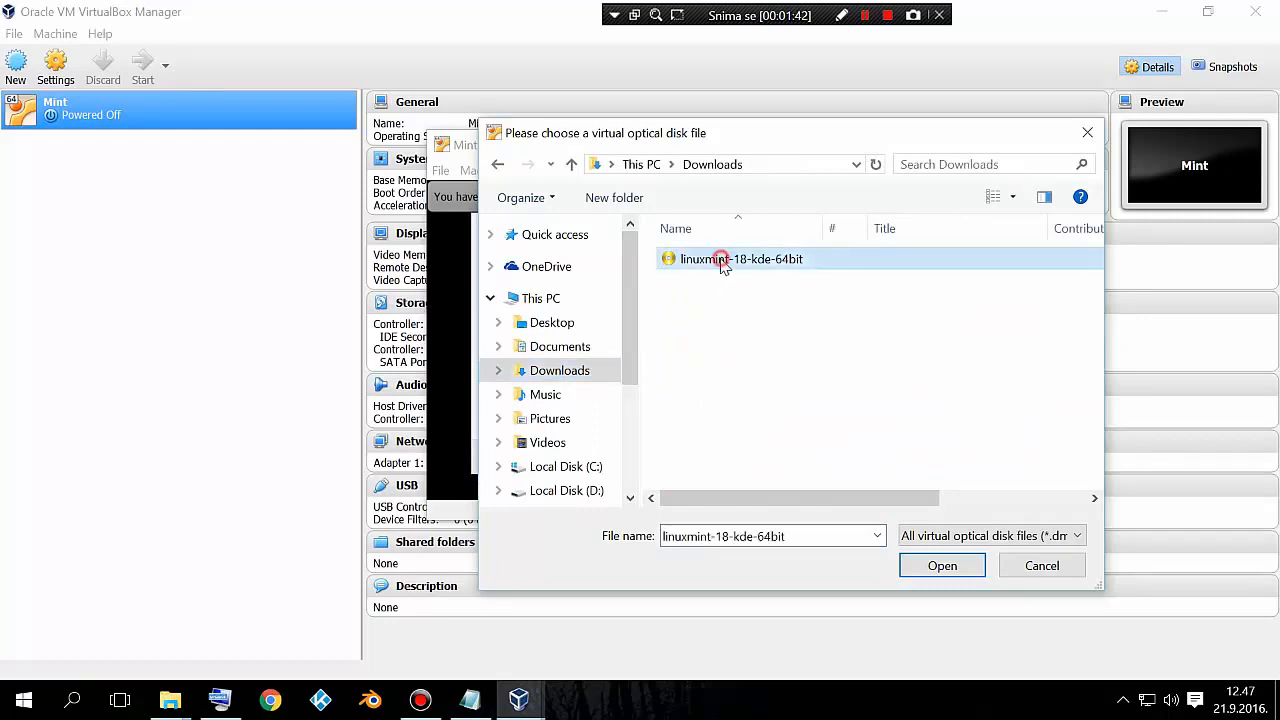
left_click(924, 566)
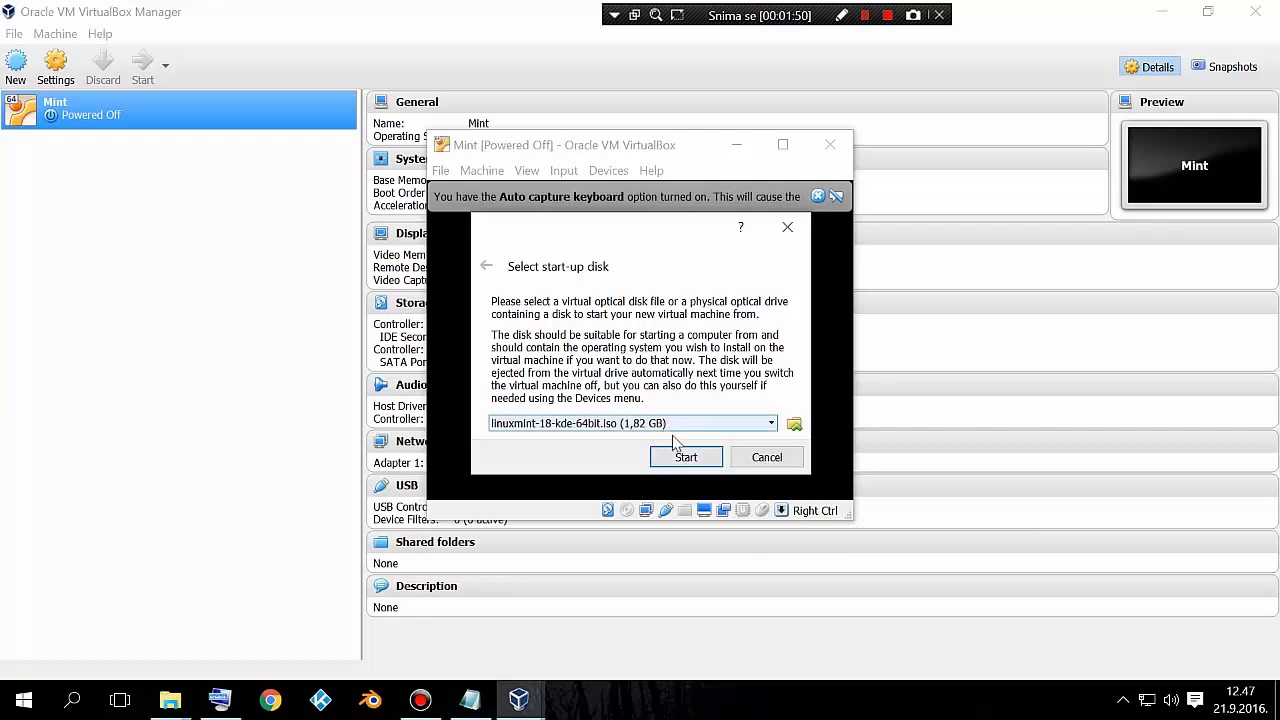
left_click(684, 457)
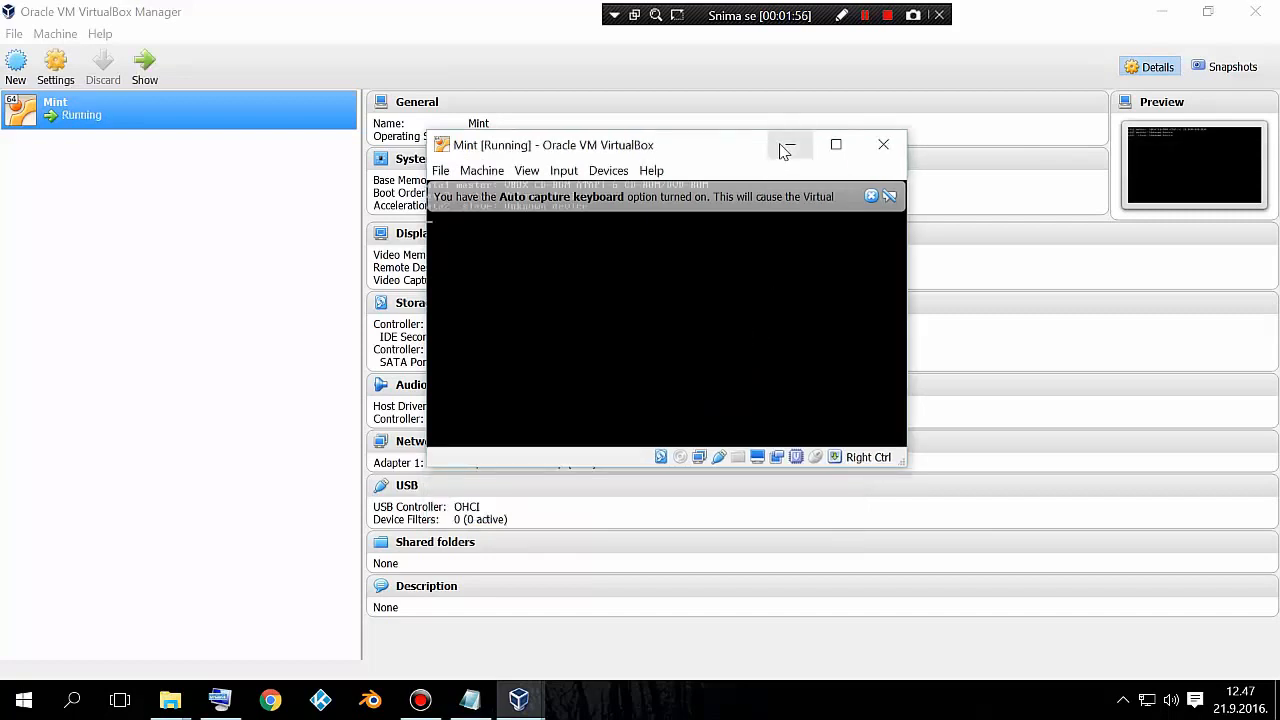
left_click(784, 146)
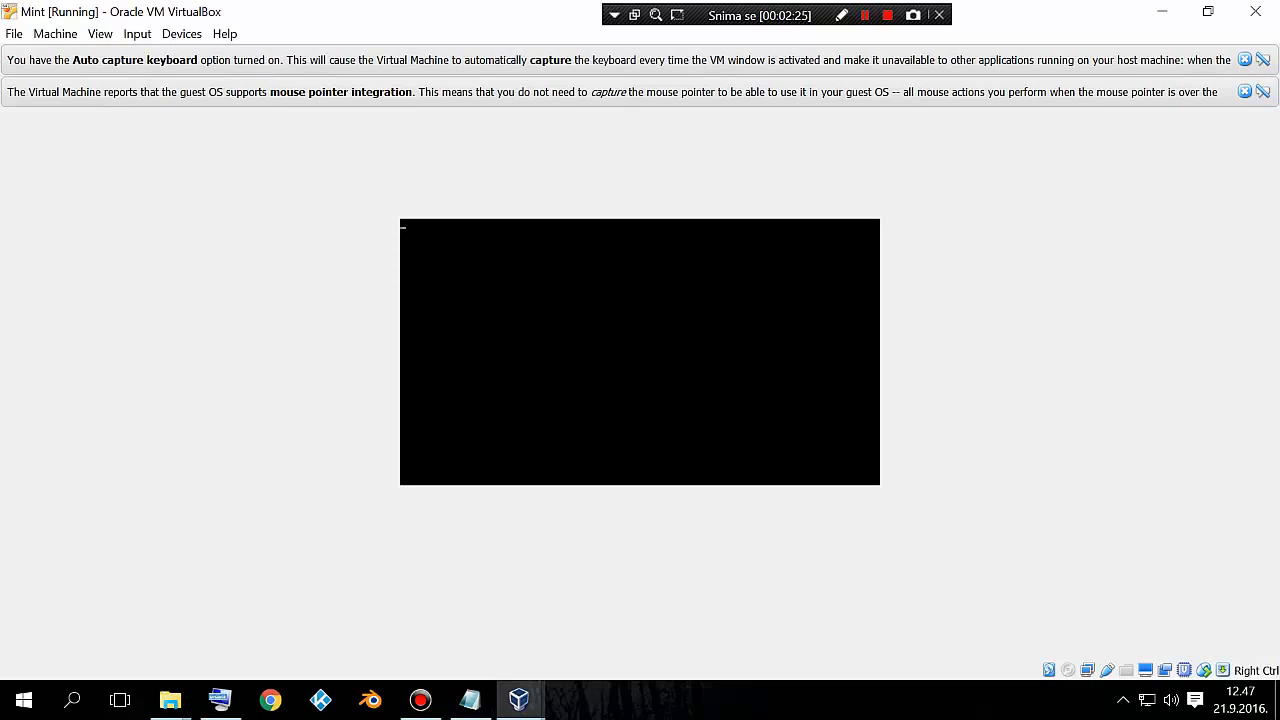
left_click(865, 15)
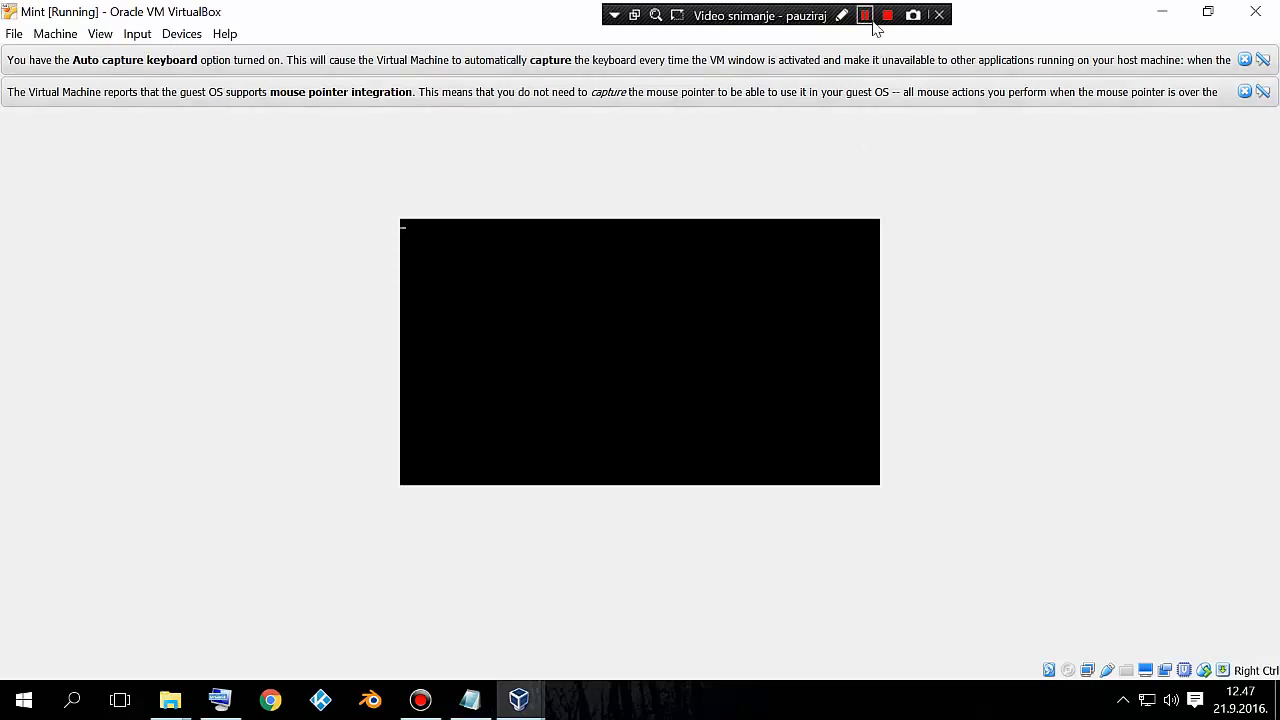
left_click(865, 15)
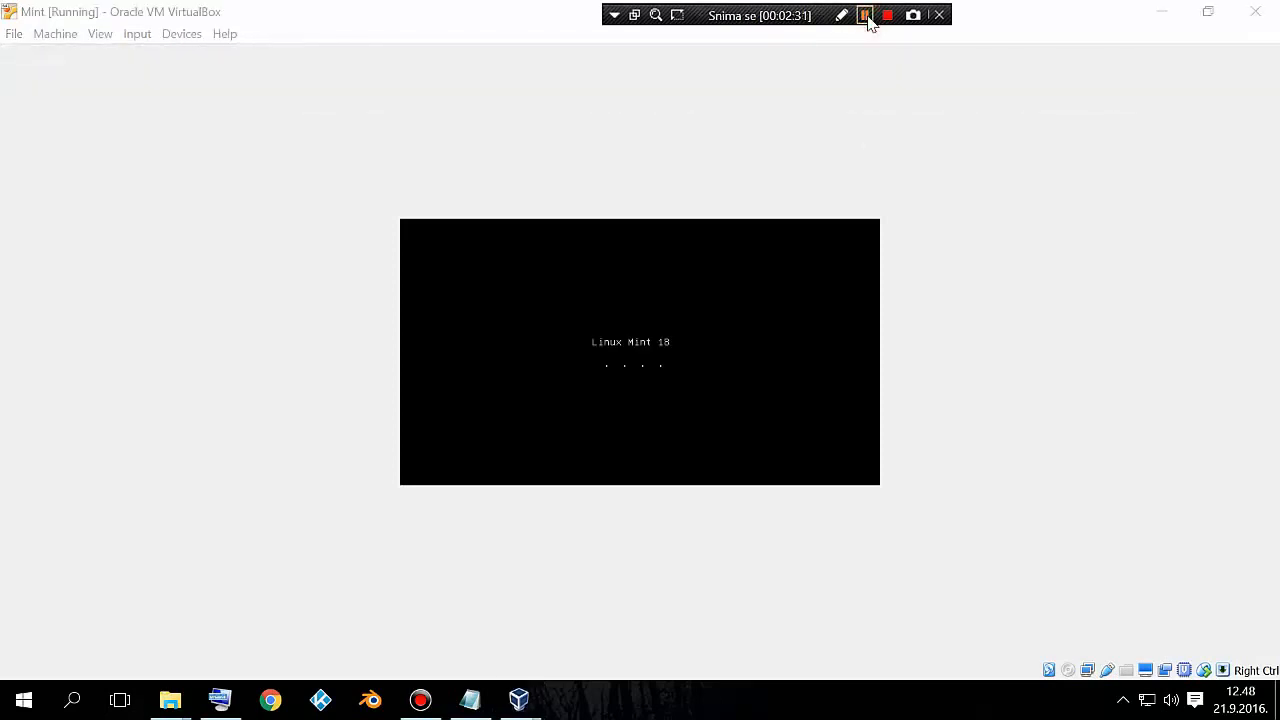
left_click(865, 15)
left_click(865, 15)
left_click(865, 15)
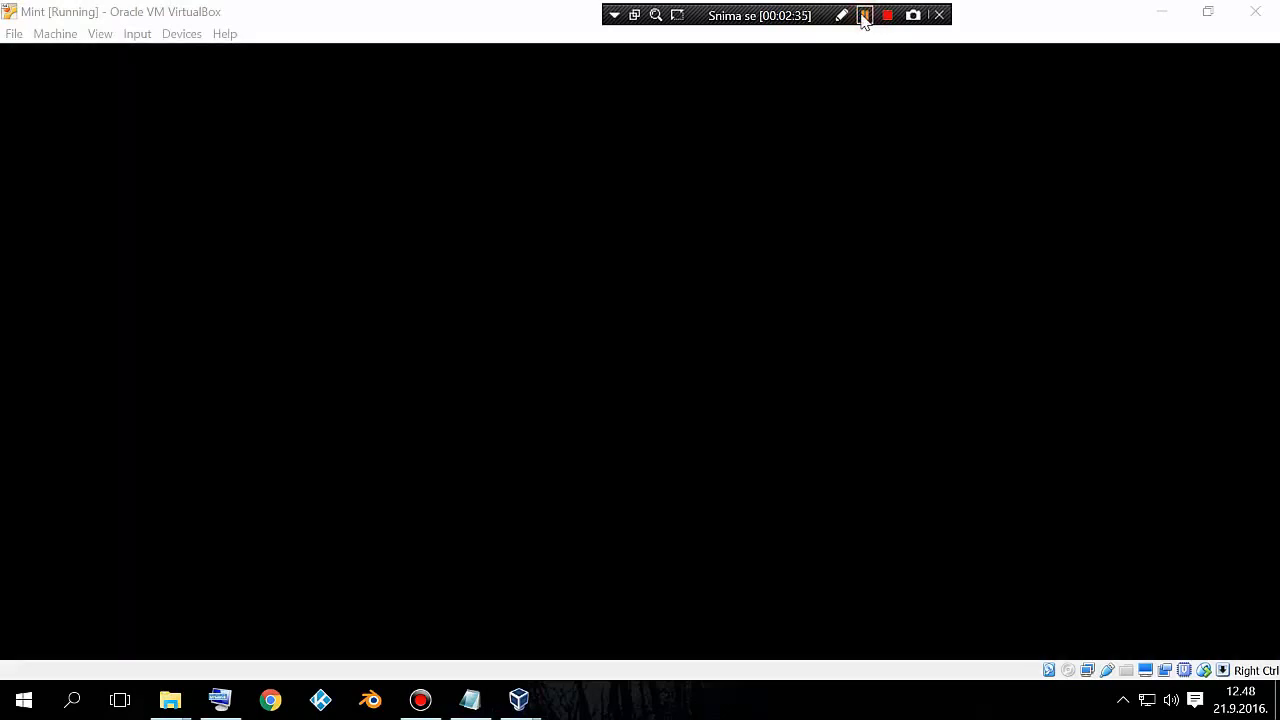
left_click(865, 15)
left_click(865, 15)
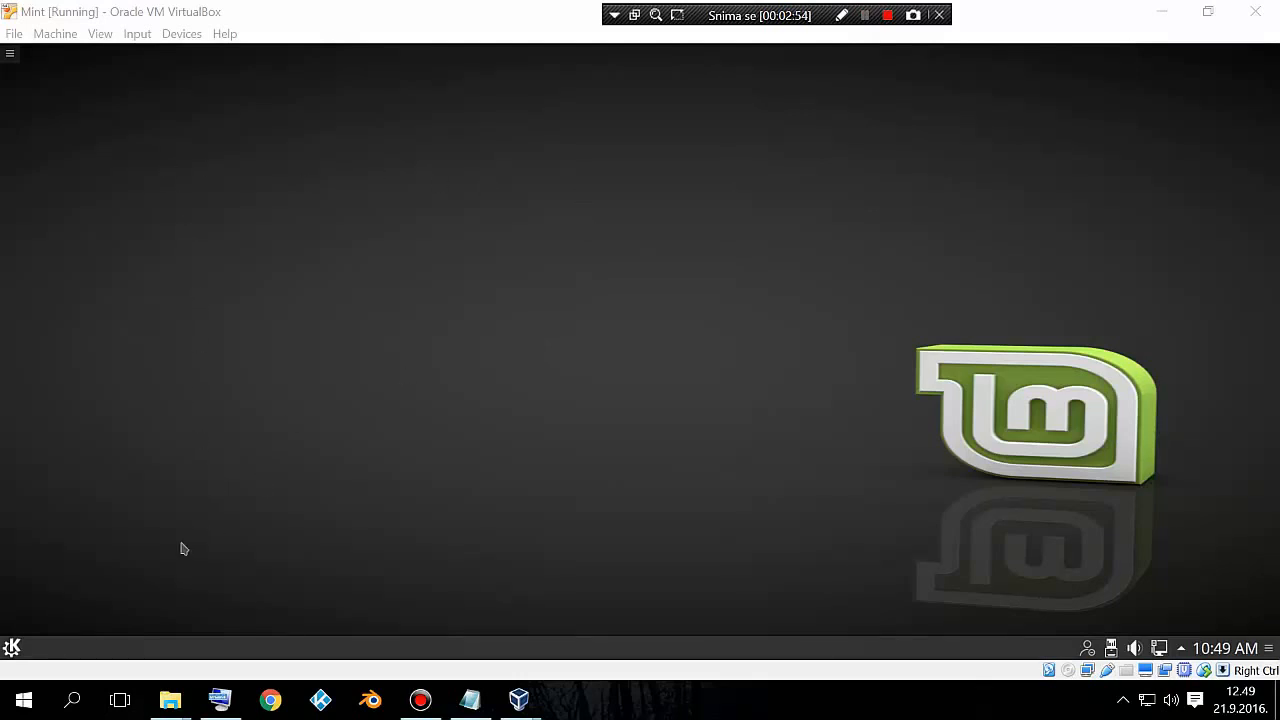
- Launch the Linux Mint installer from the live session's favorites to install the system permanently to the hard disk
left_click(15, 650)
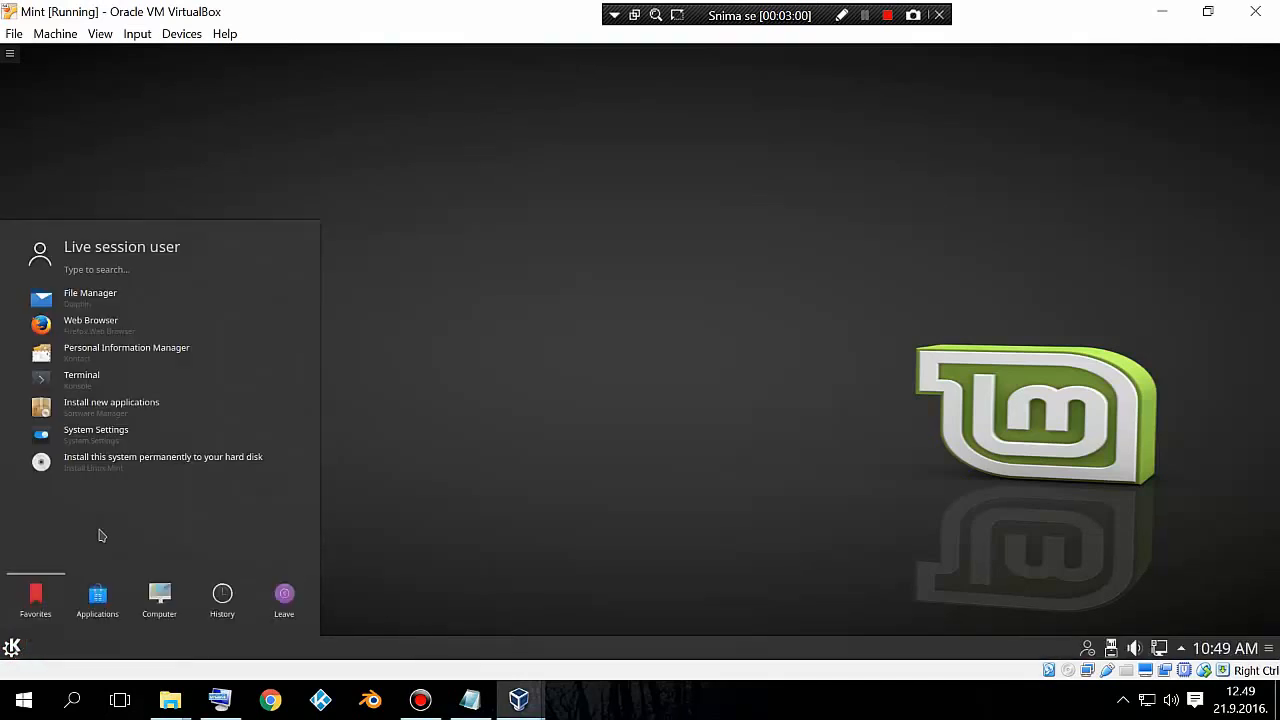
left_click(91, 467)
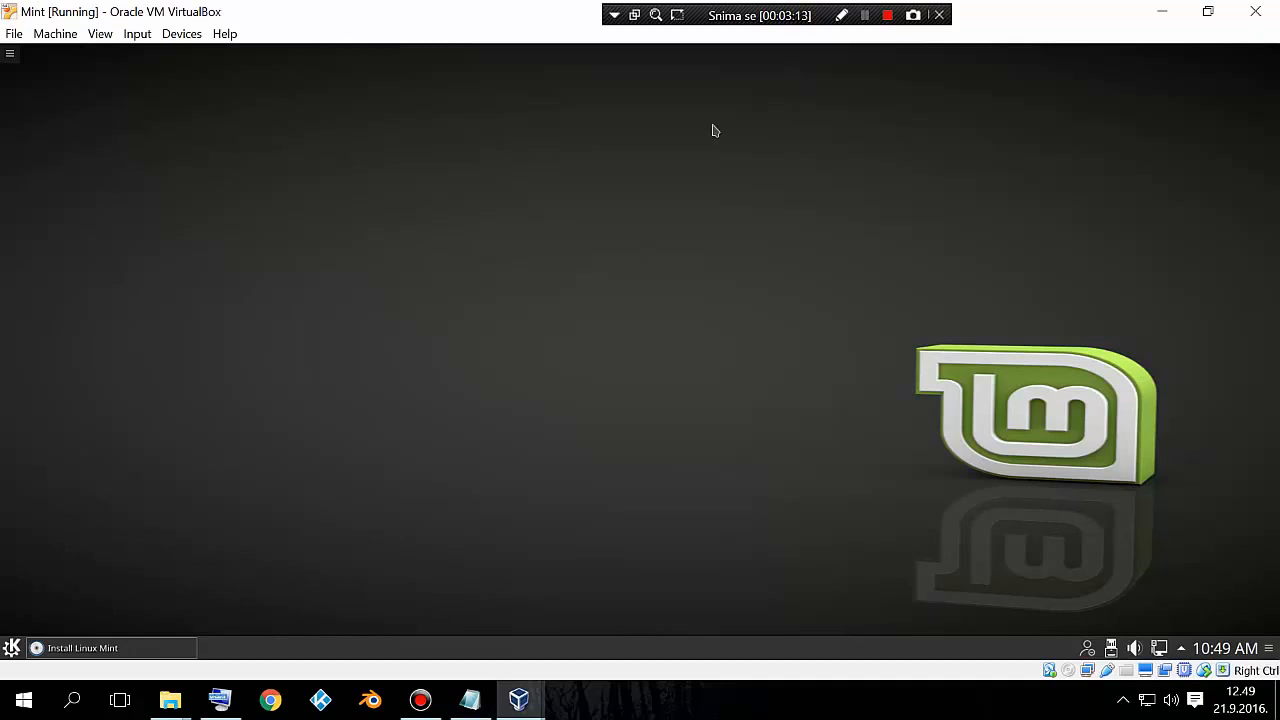
left_click(865, 16)
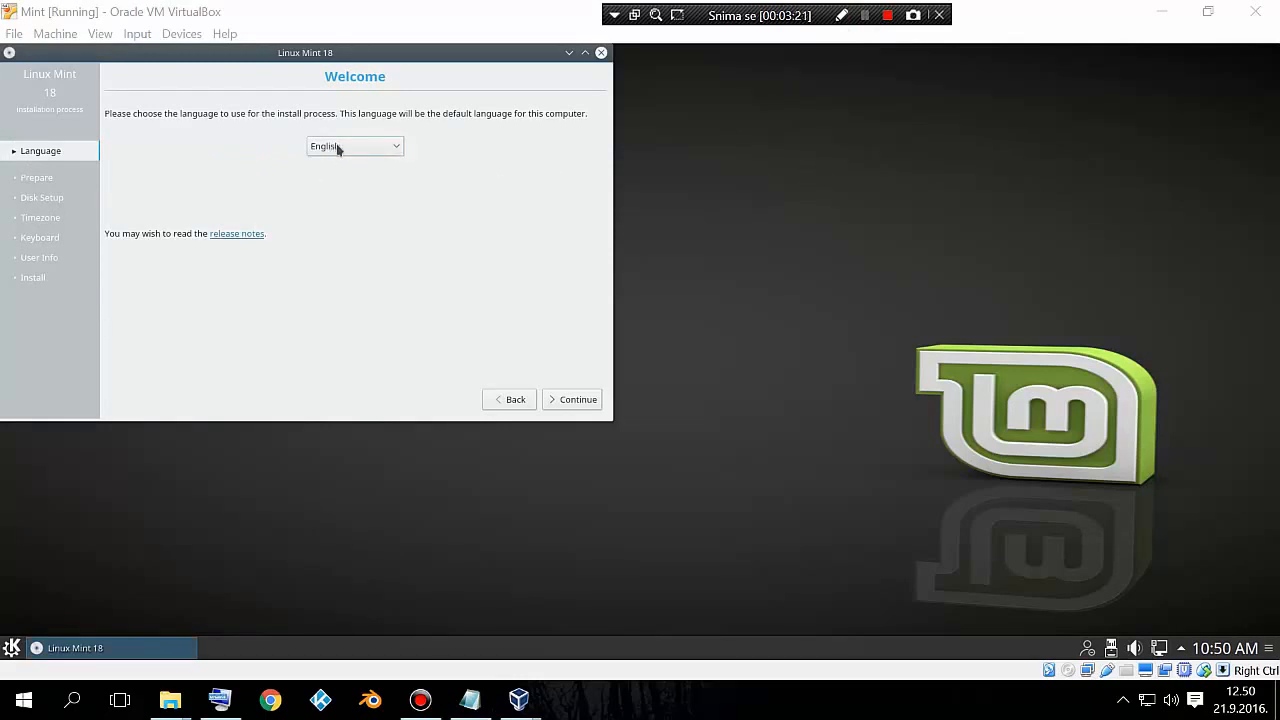
- Choose Српски as the installation language and continue to the preparation page
left_click(399, 148)
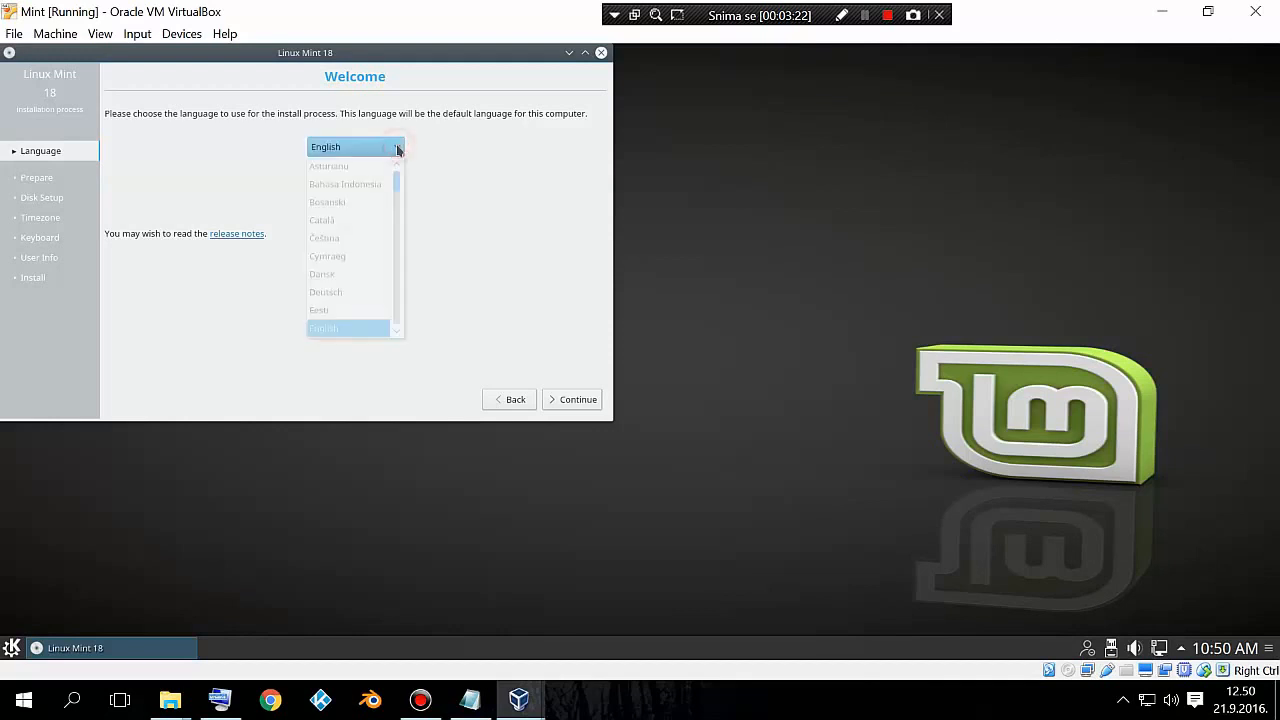
left_click_drag(397, 182, 397, 263)
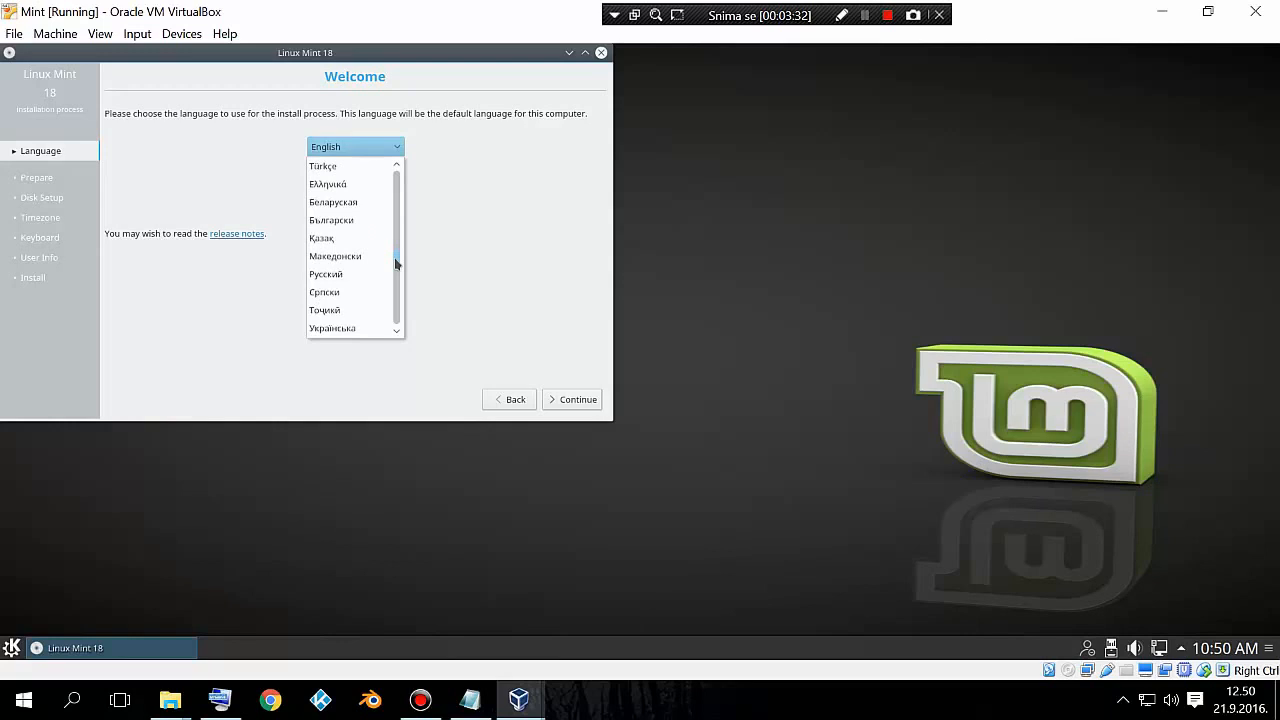
left_click(340, 296)
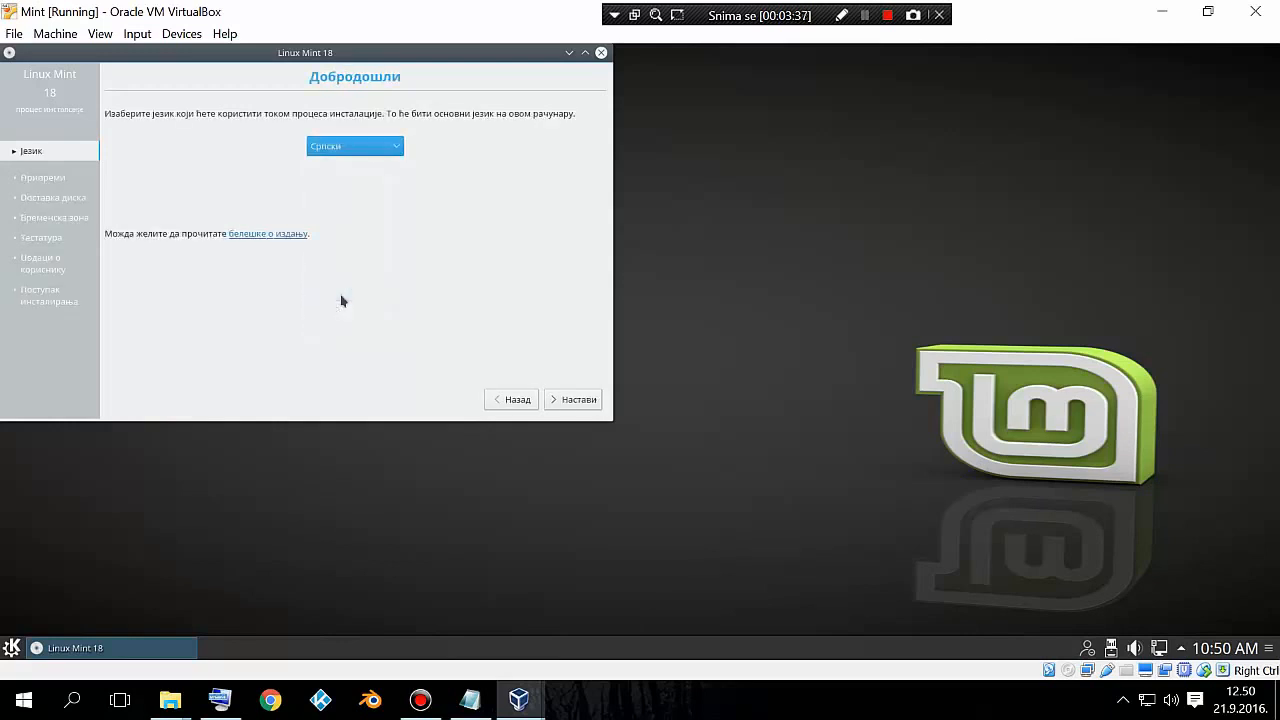
left_click(579, 402)
left_click(865, 15)
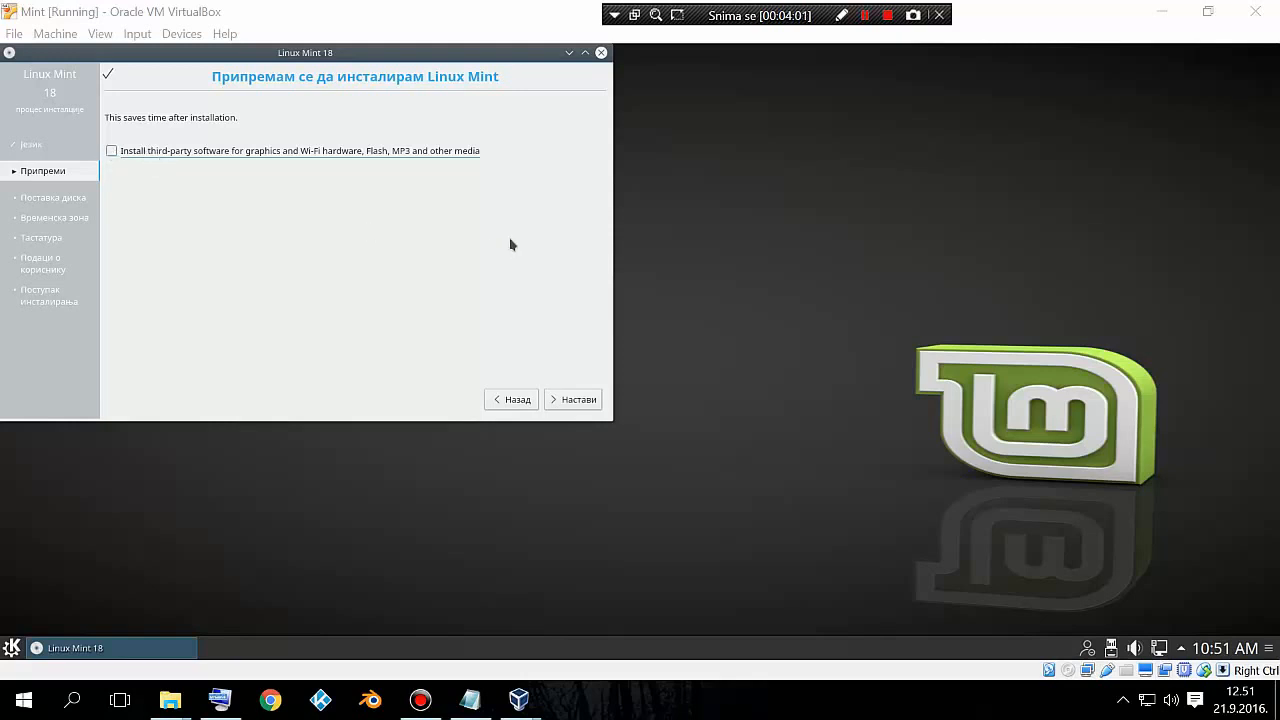
- Enable installing third-party software for graphics, Wi-Fi hardware, Flash, MP3 and other media, and continue to the disk setup
left_click(424, 153)
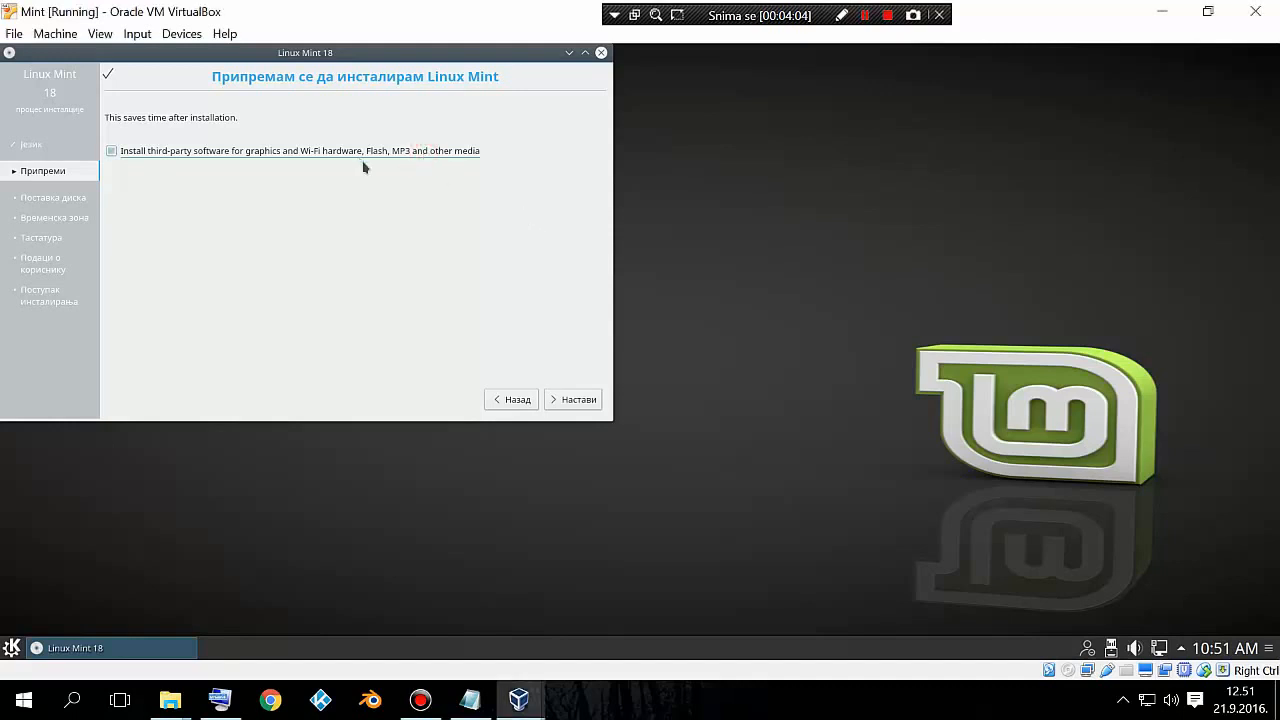
left_click(559, 400)
left_click(866, 15)
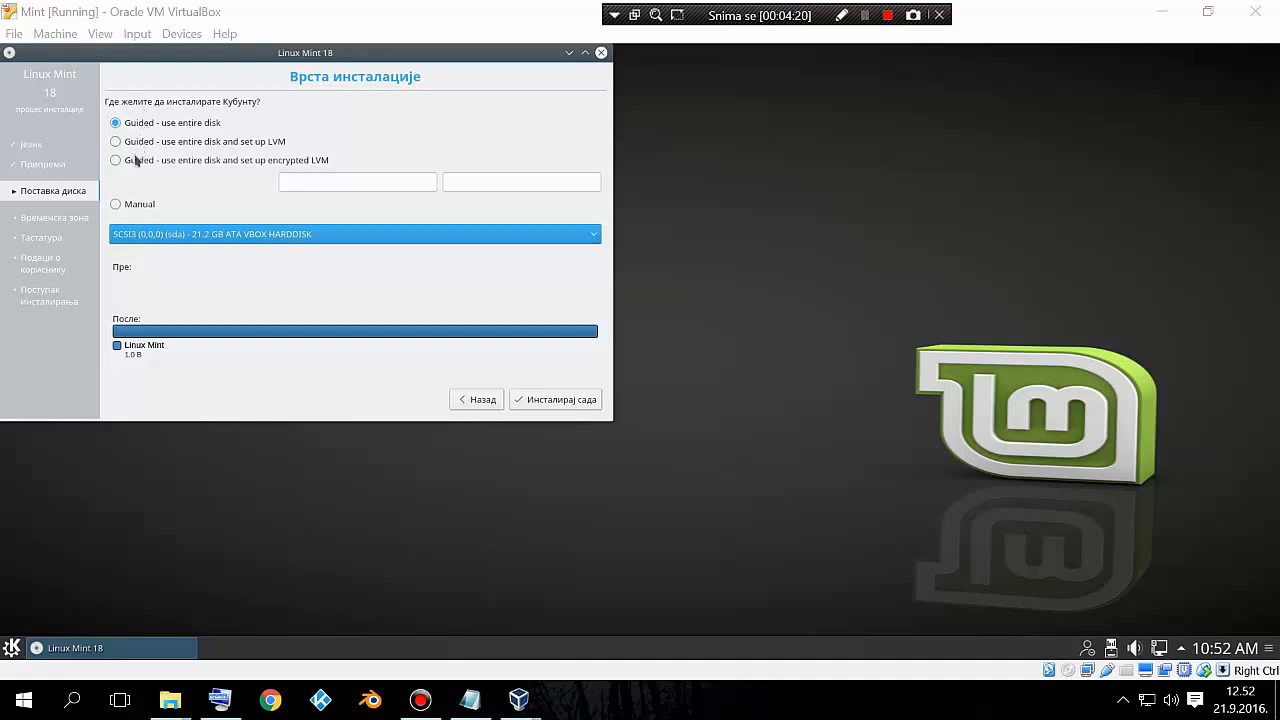
- Choose manual partitioning and create a new empty partition table on /dev/sda
left_click(127, 206)
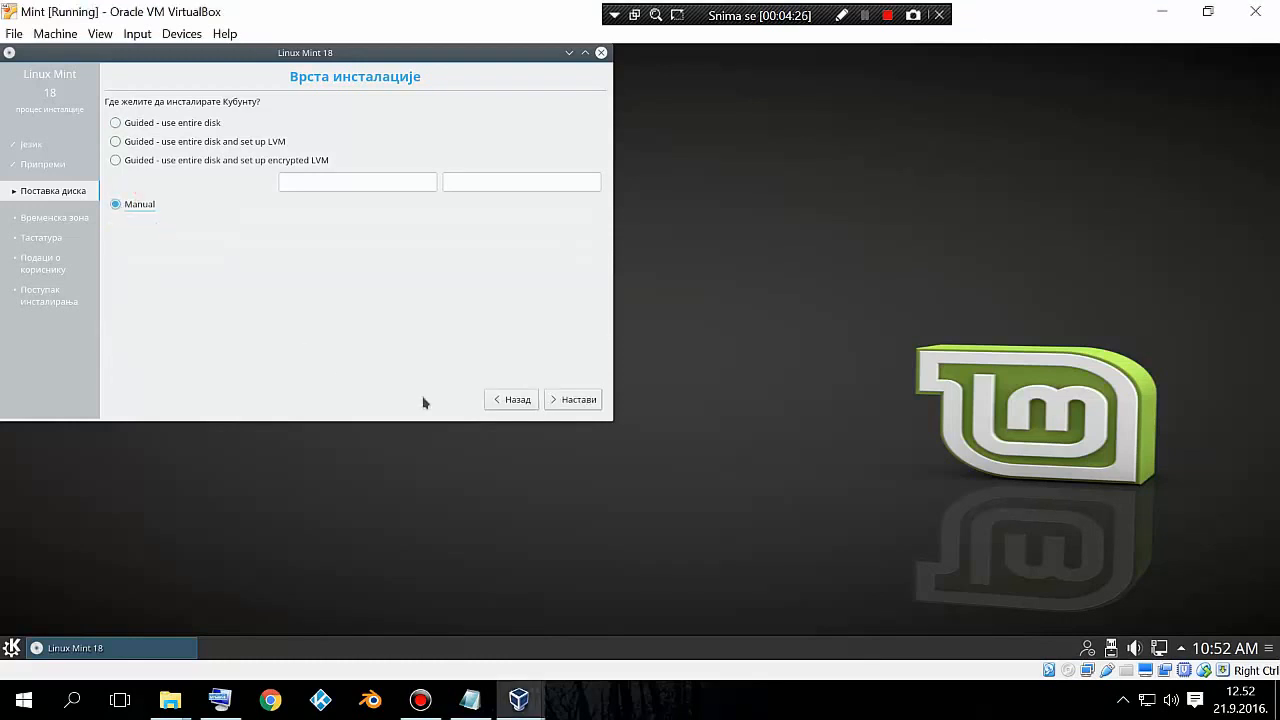
left_click(552, 402)
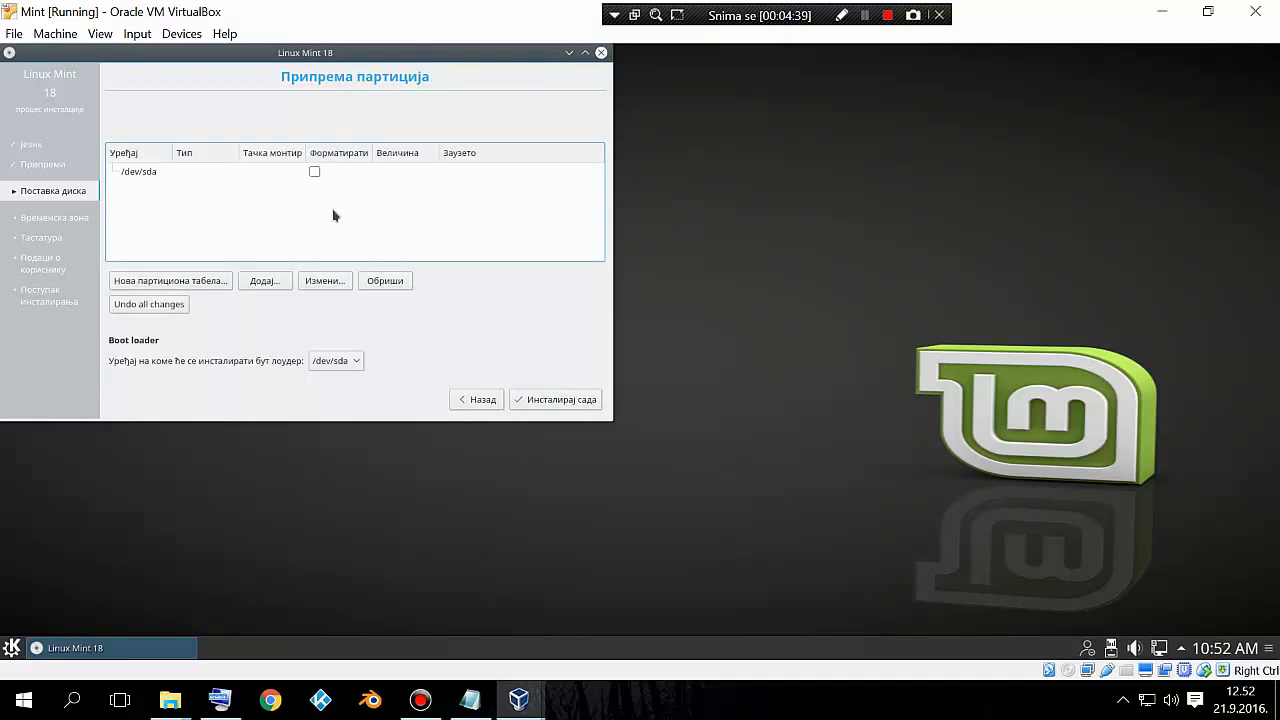
left_click(319, 172)
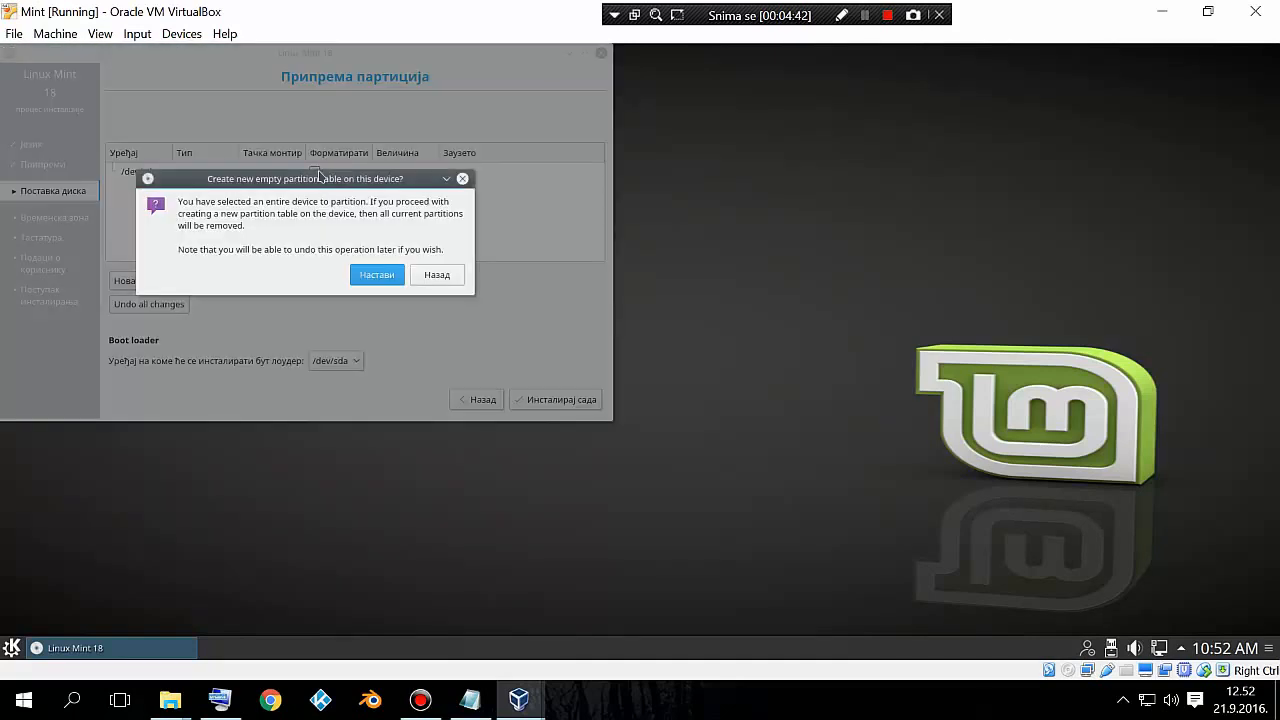
left_click(377, 274)
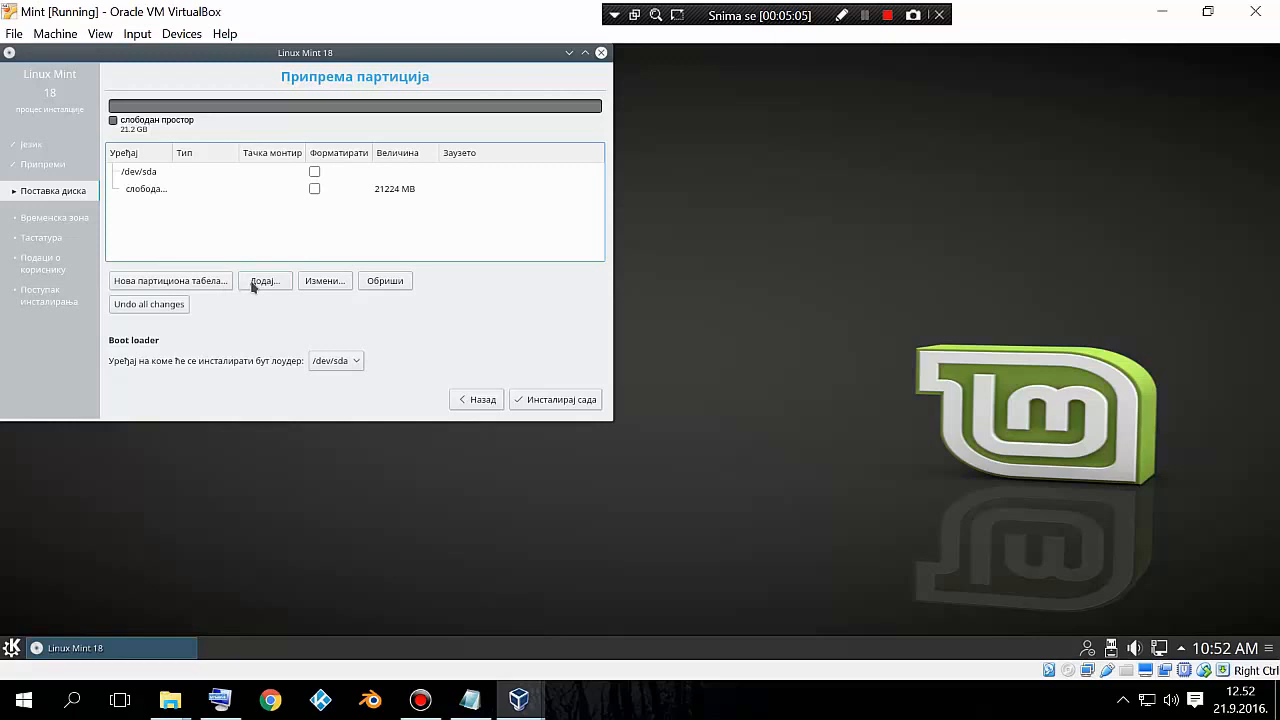
- Create a primary 21224 MB partition in the free space as Ext4 journaling file system with mount point /
left_click(324, 283)
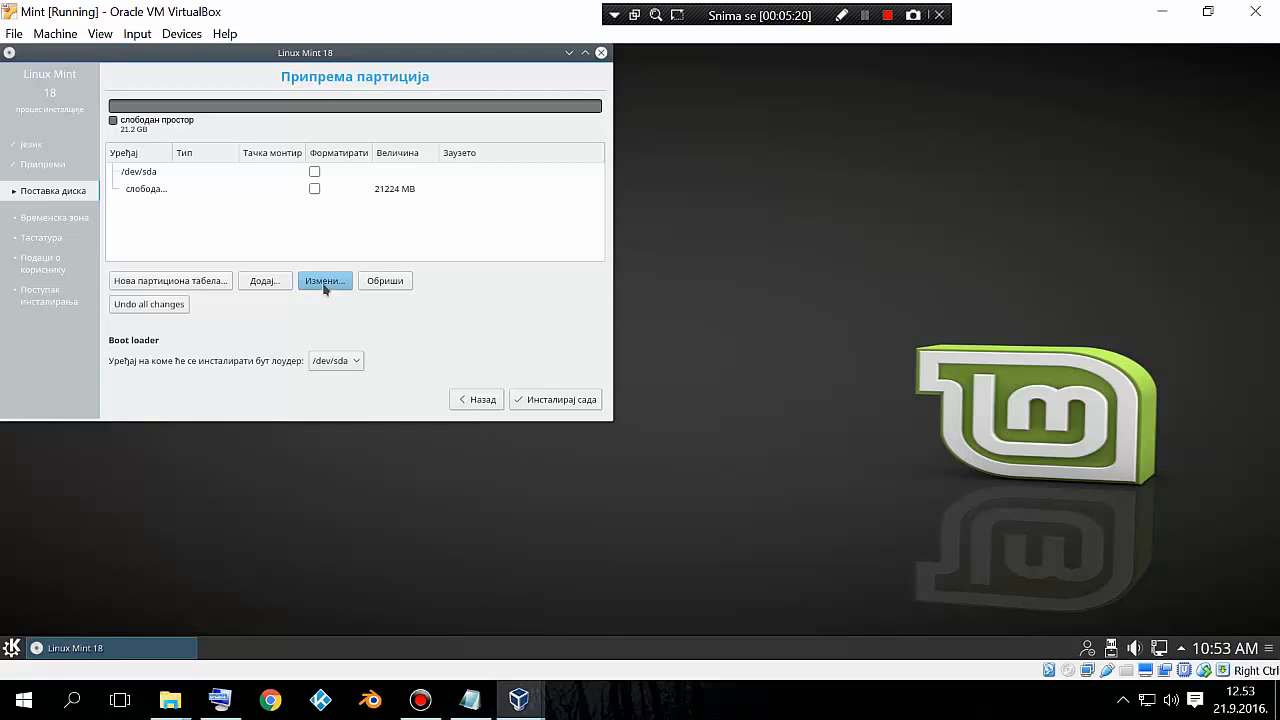
left_click(319, 185)
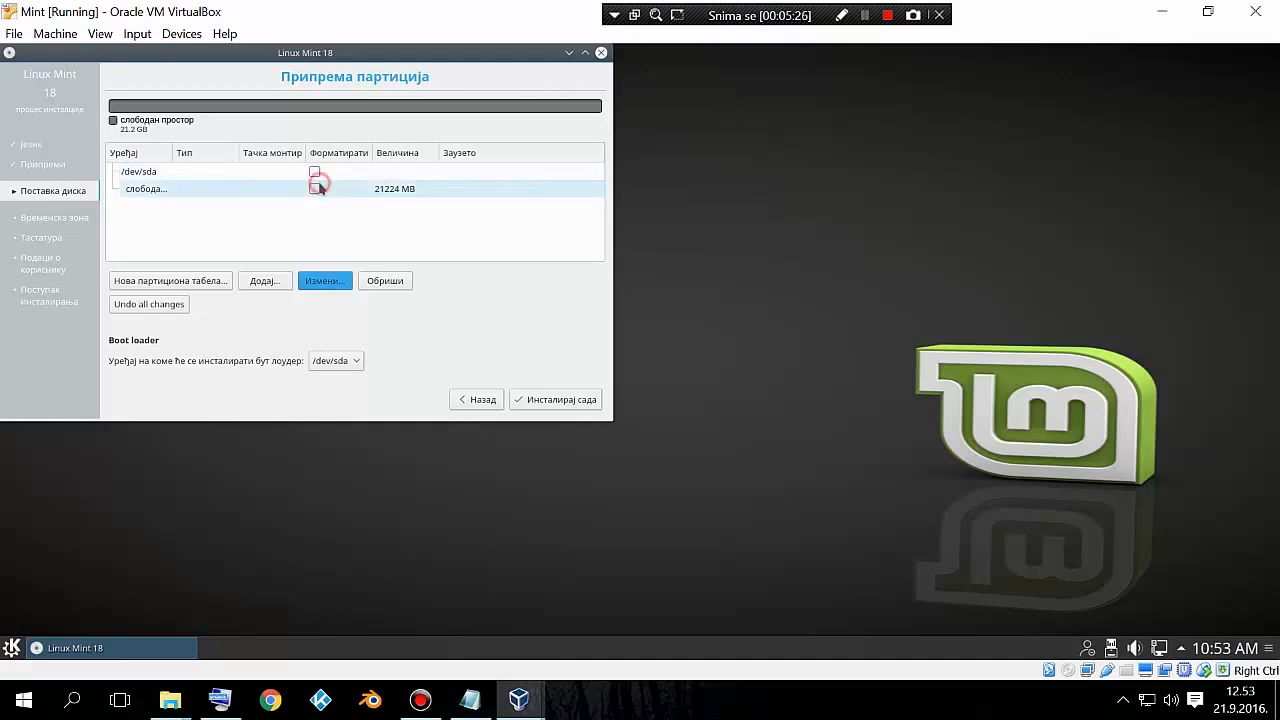
left_click(318, 280)
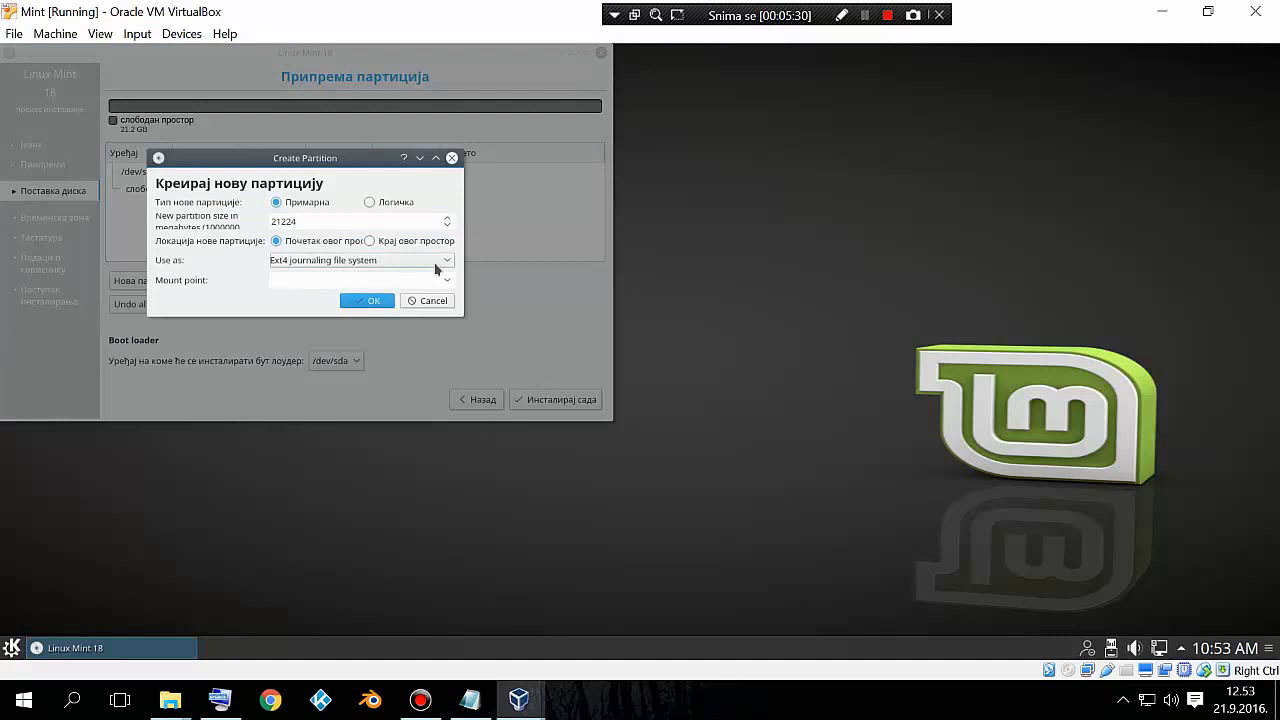
left_click(446, 262)
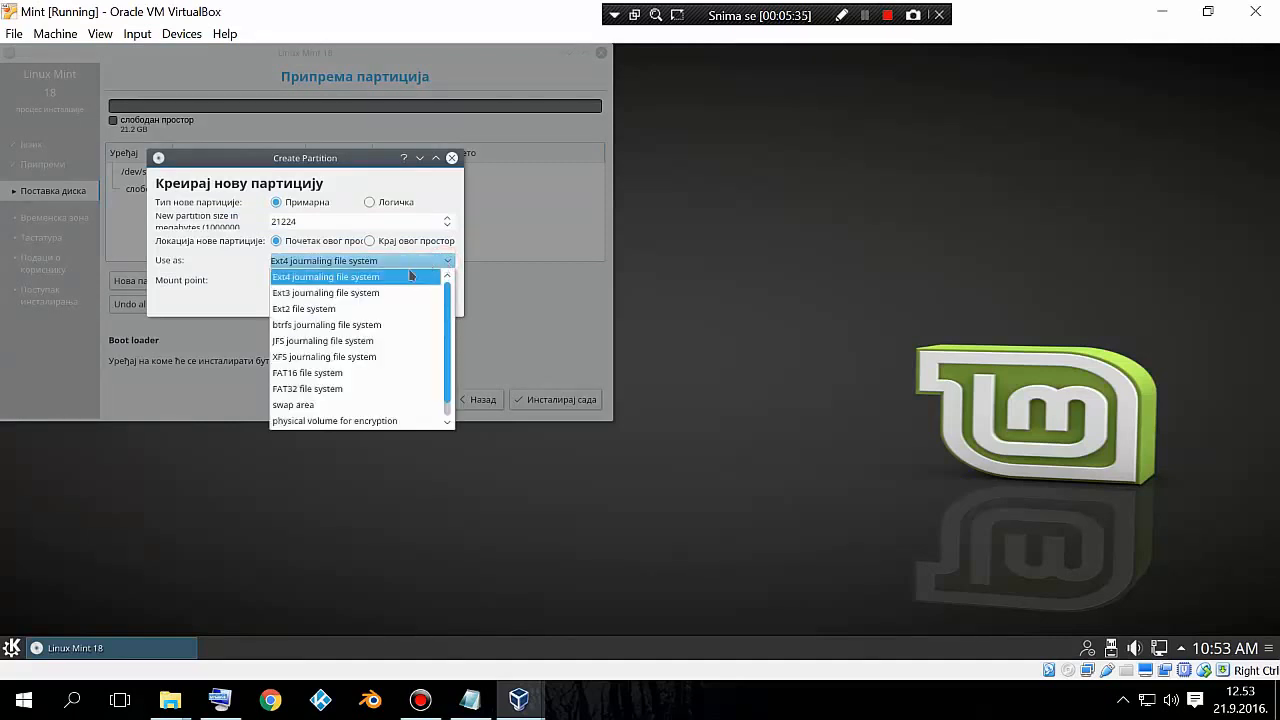
left_click(412, 276)
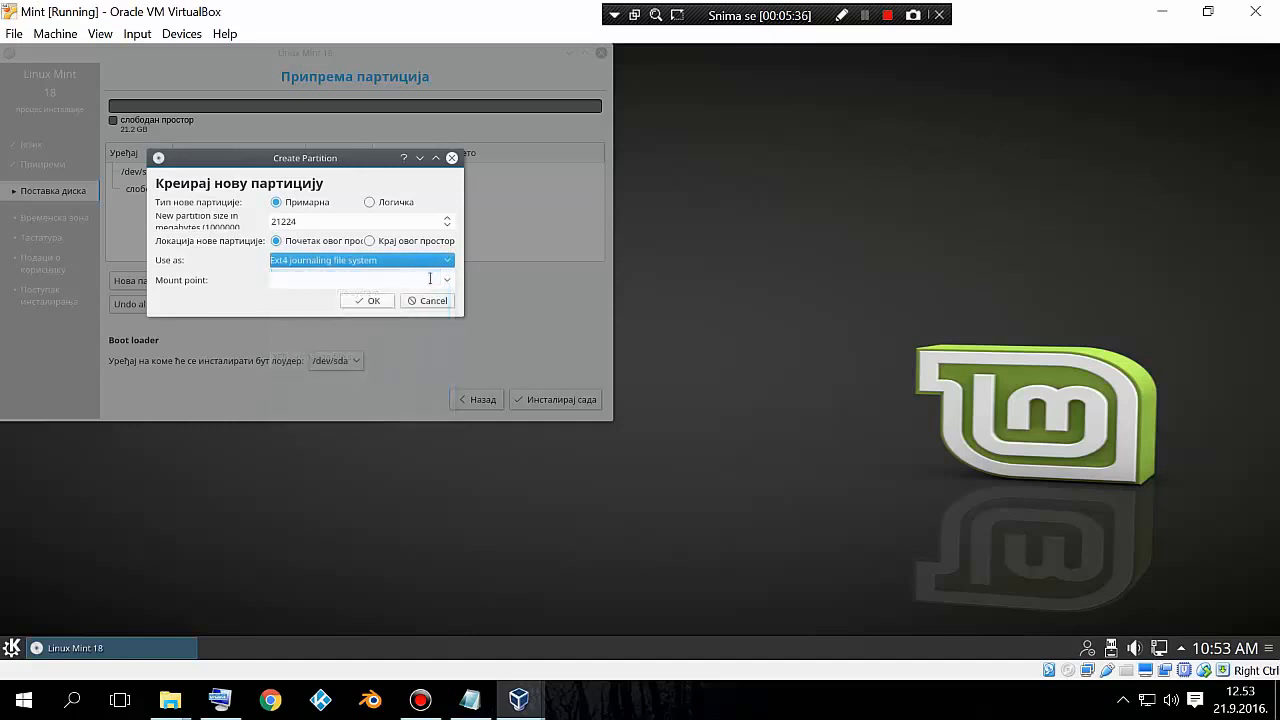
left_click(447, 280)
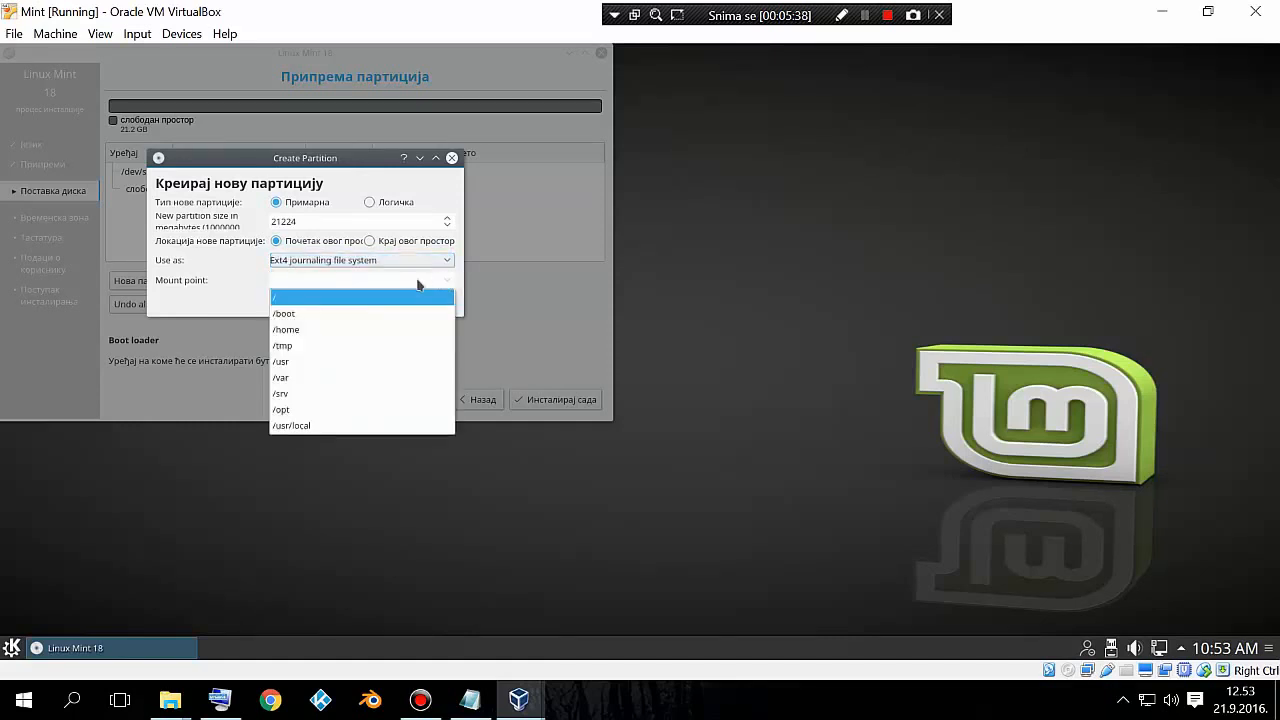
left_click(397, 297)
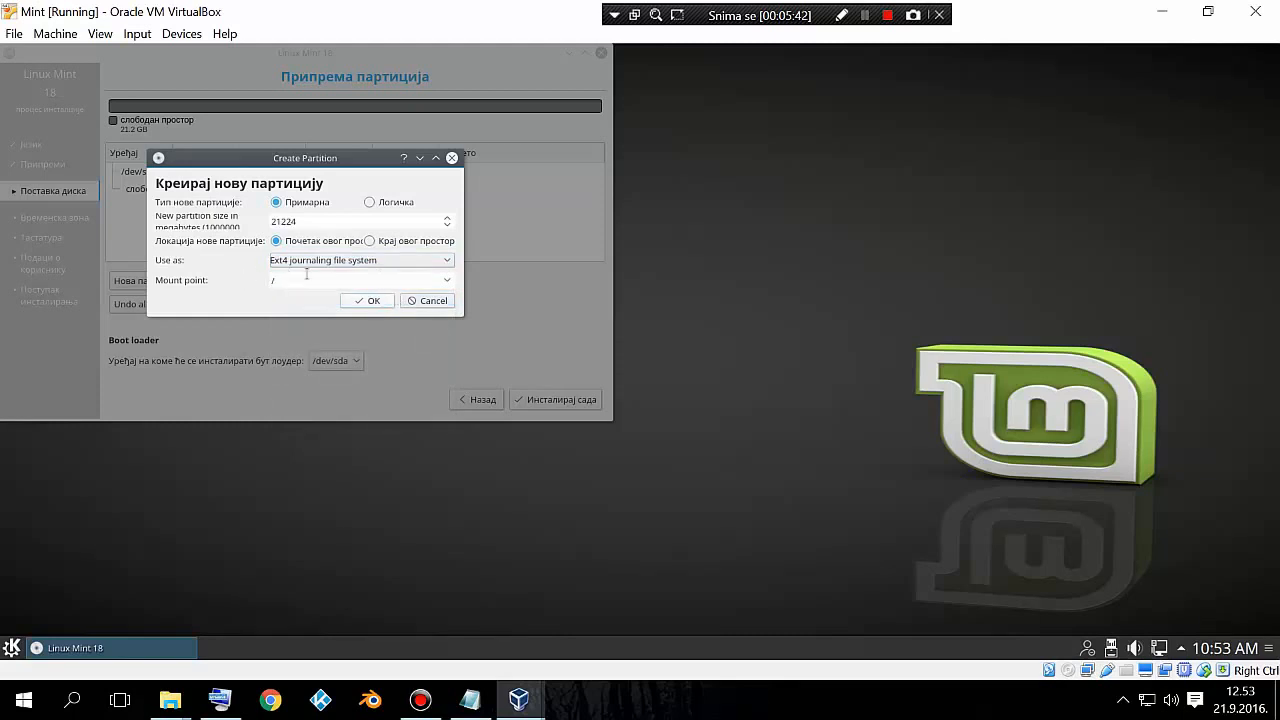
left_click(378, 300)
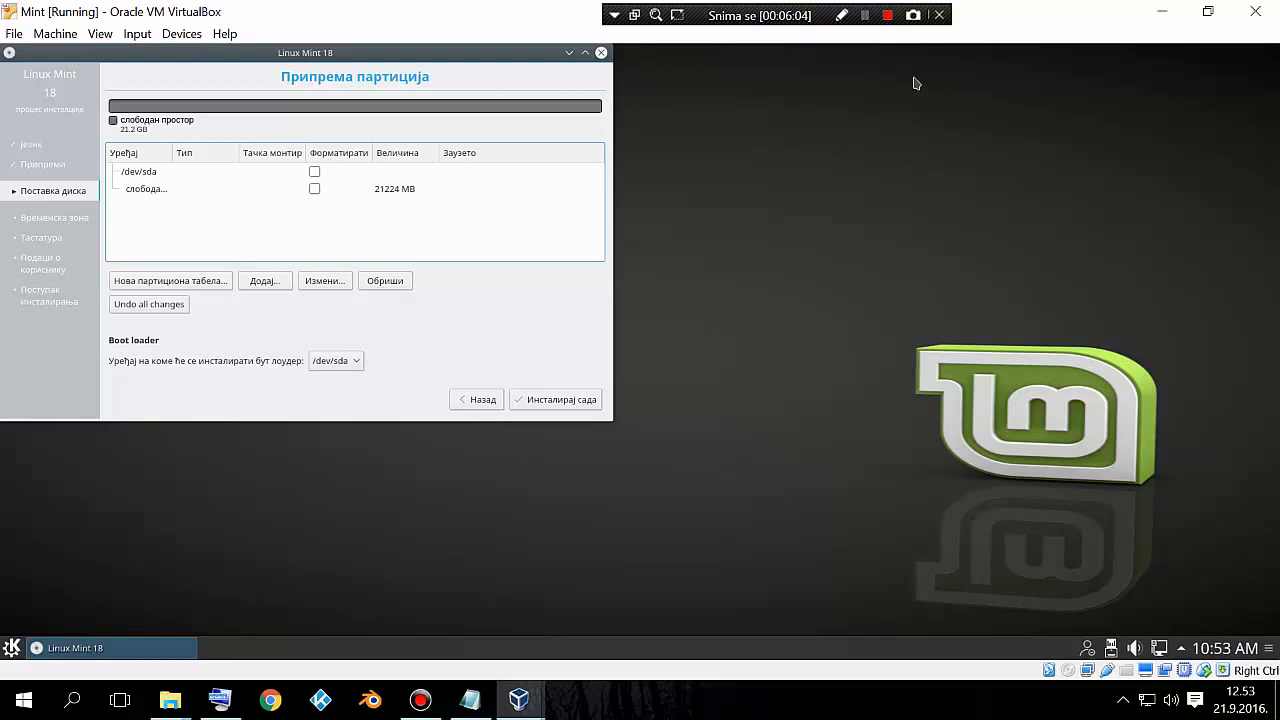
left_click(865, 15)
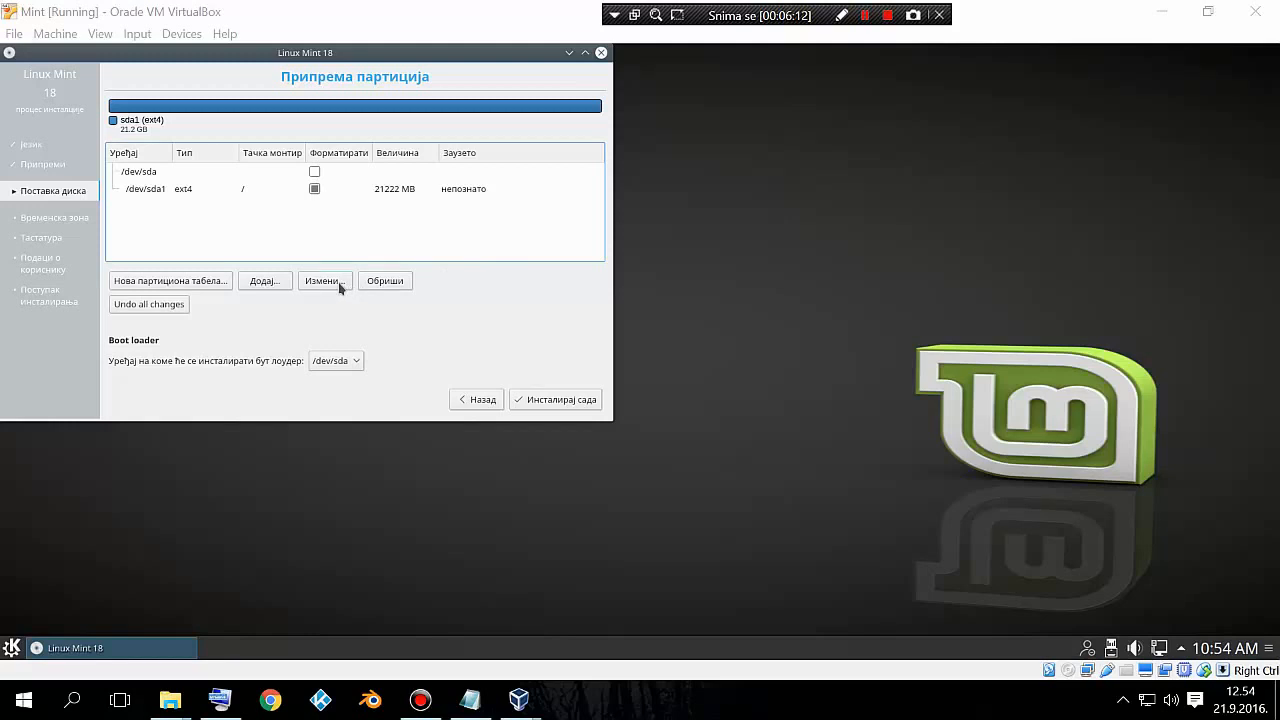
- Review the file system, formatting and mount point settings of the /dev/sda1 partition
left_click(323, 281)
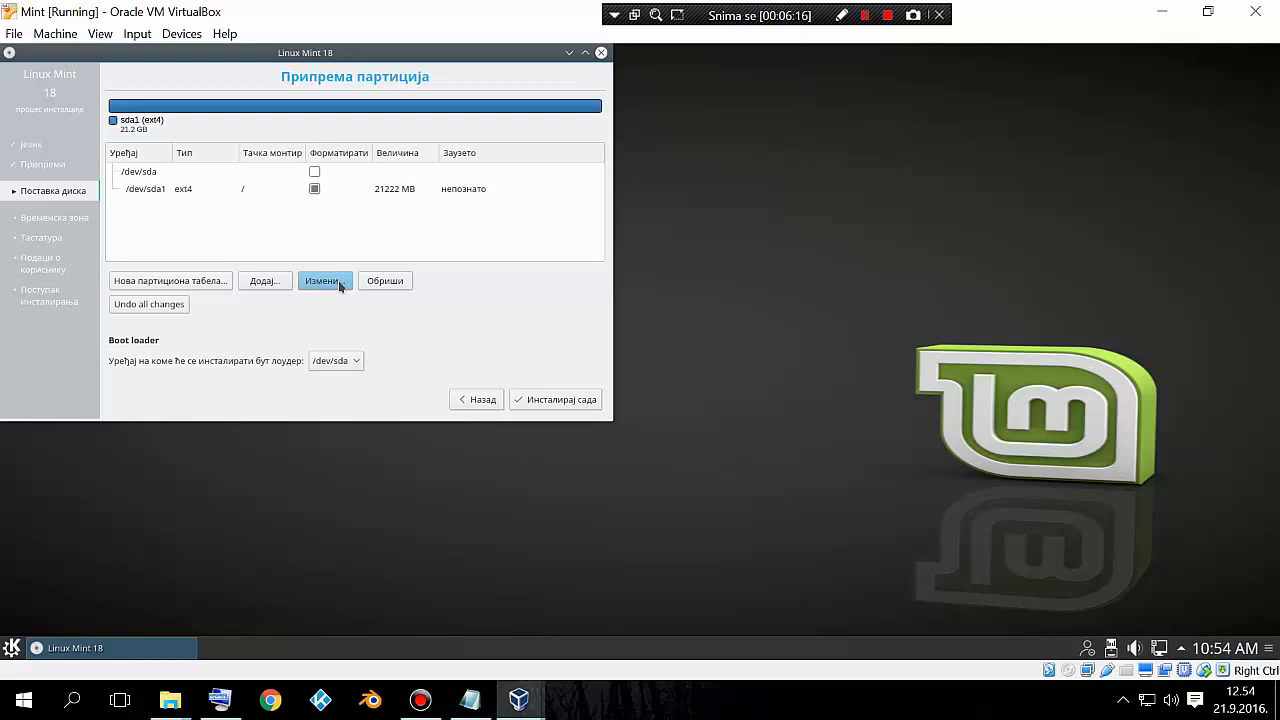
left_click(363, 184)
left_click(328, 280)
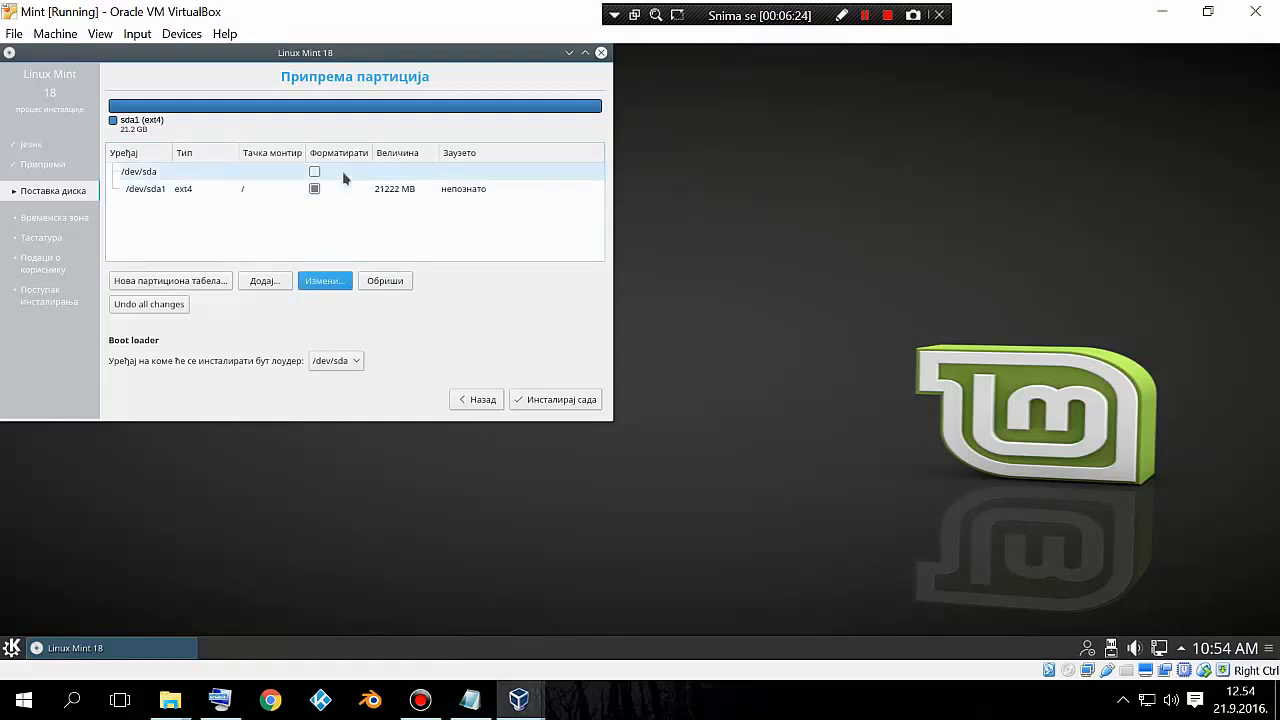
left_click(322, 189)
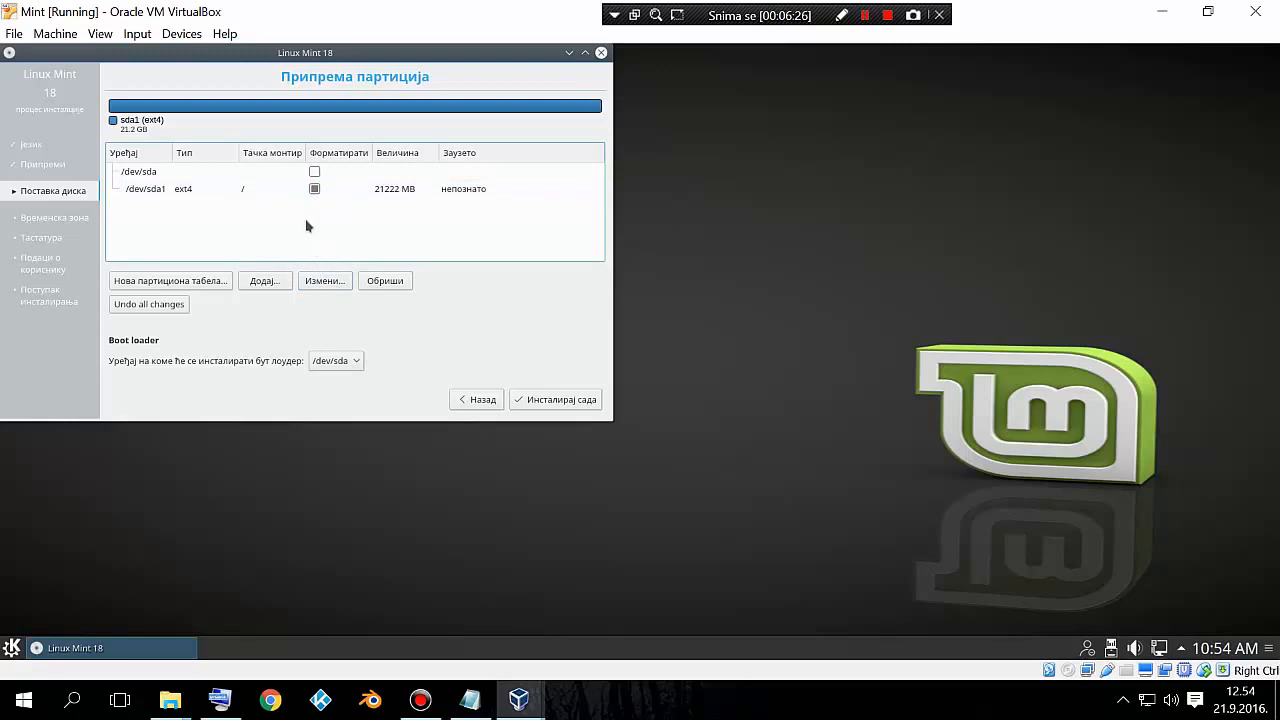
left_click(274, 189)
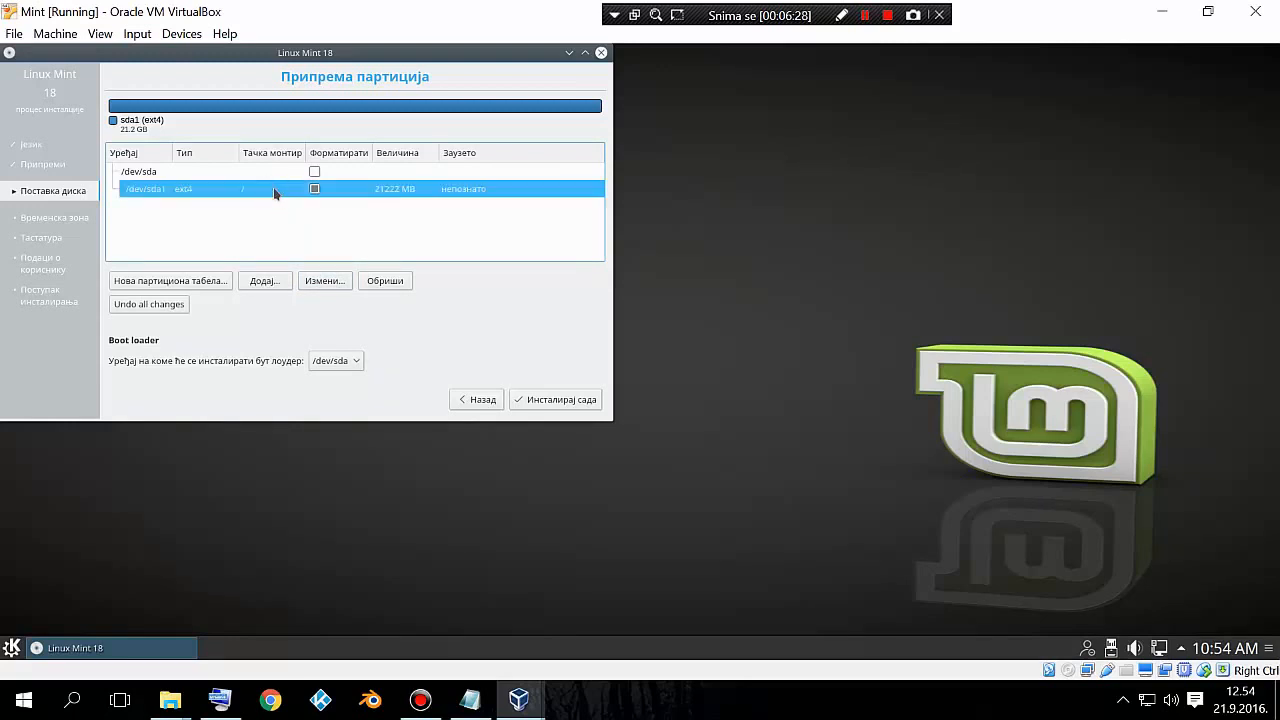
left_click(323, 282)
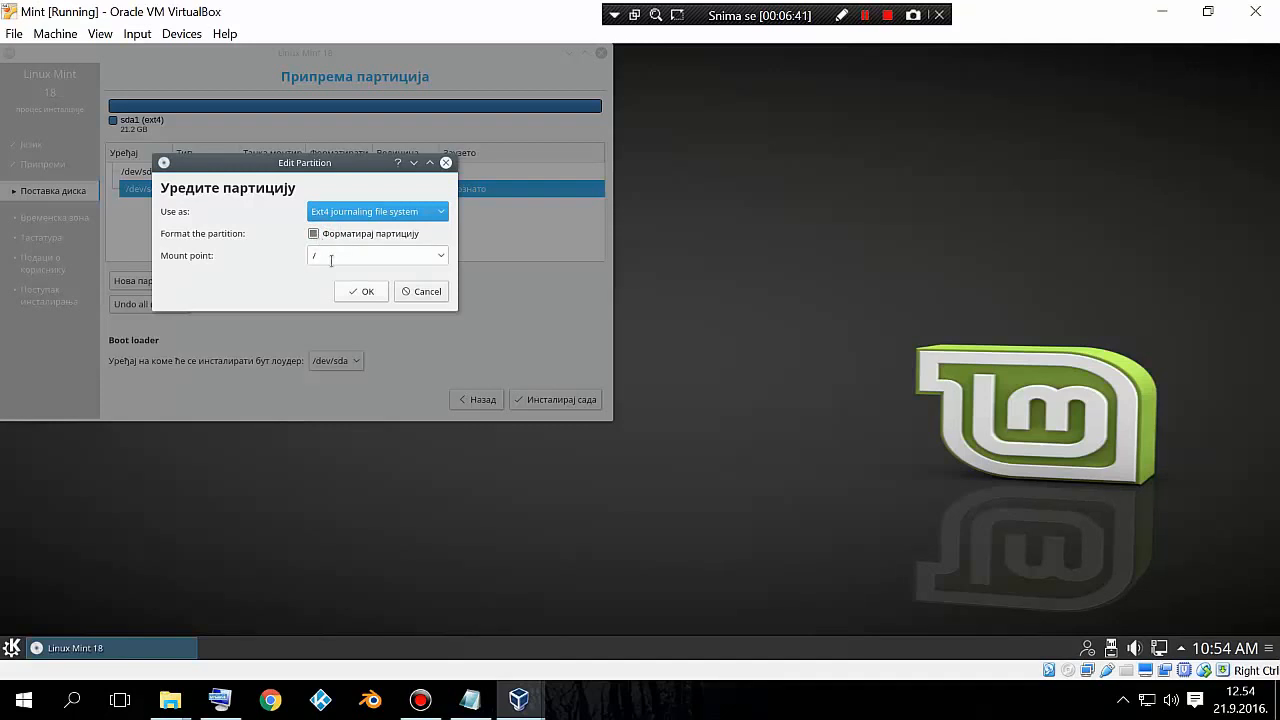
left_click(345, 295)
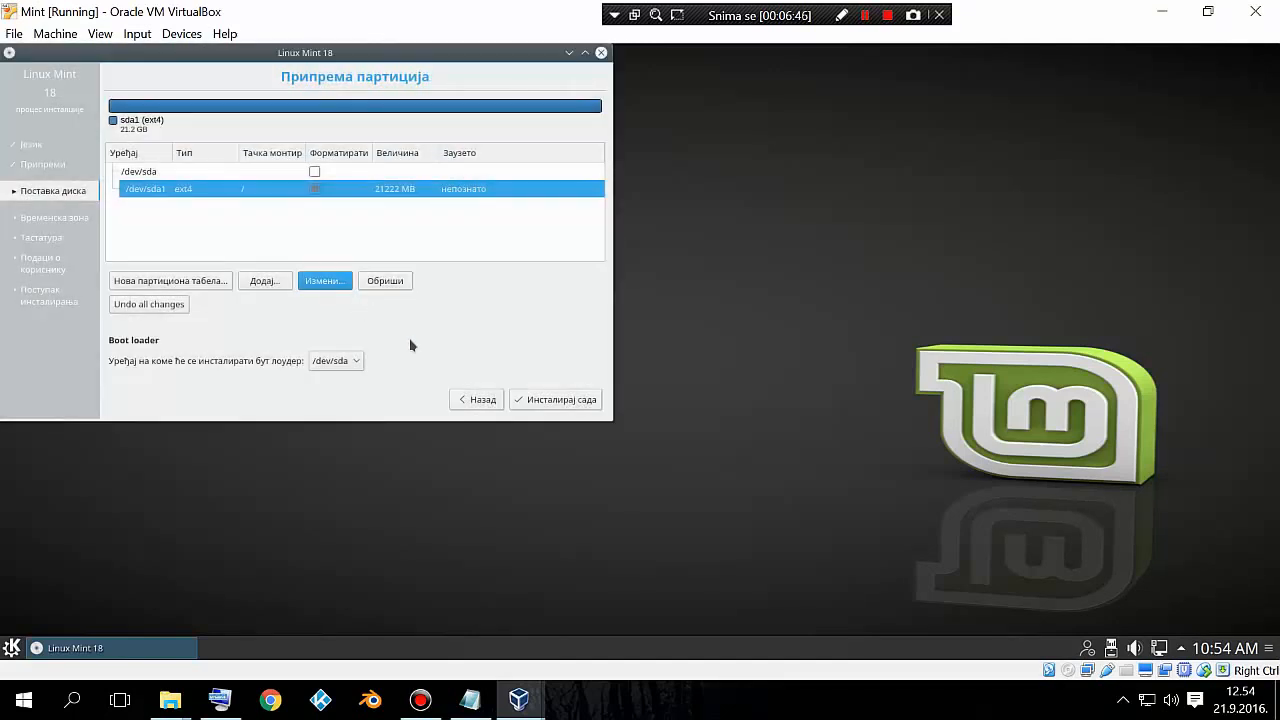
- Start the installation without swap space and write the partition changes to the disk
left_click(521, 401)
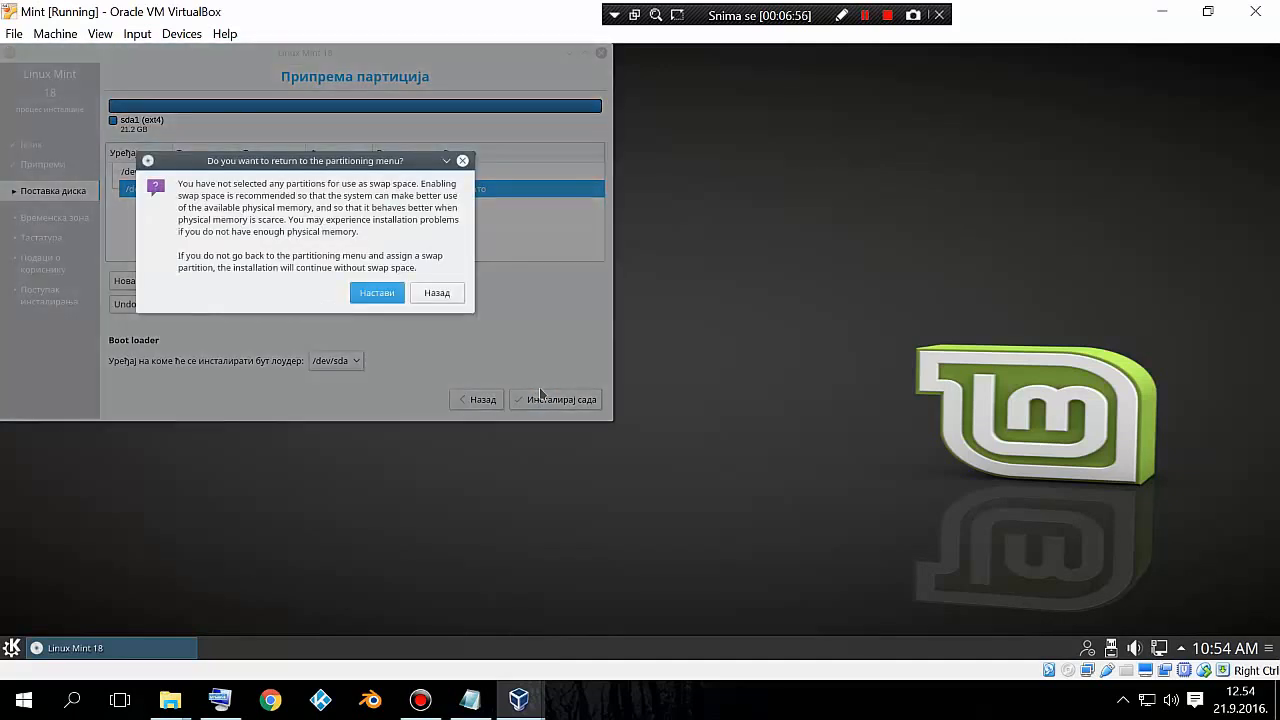
left_click(380, 297)
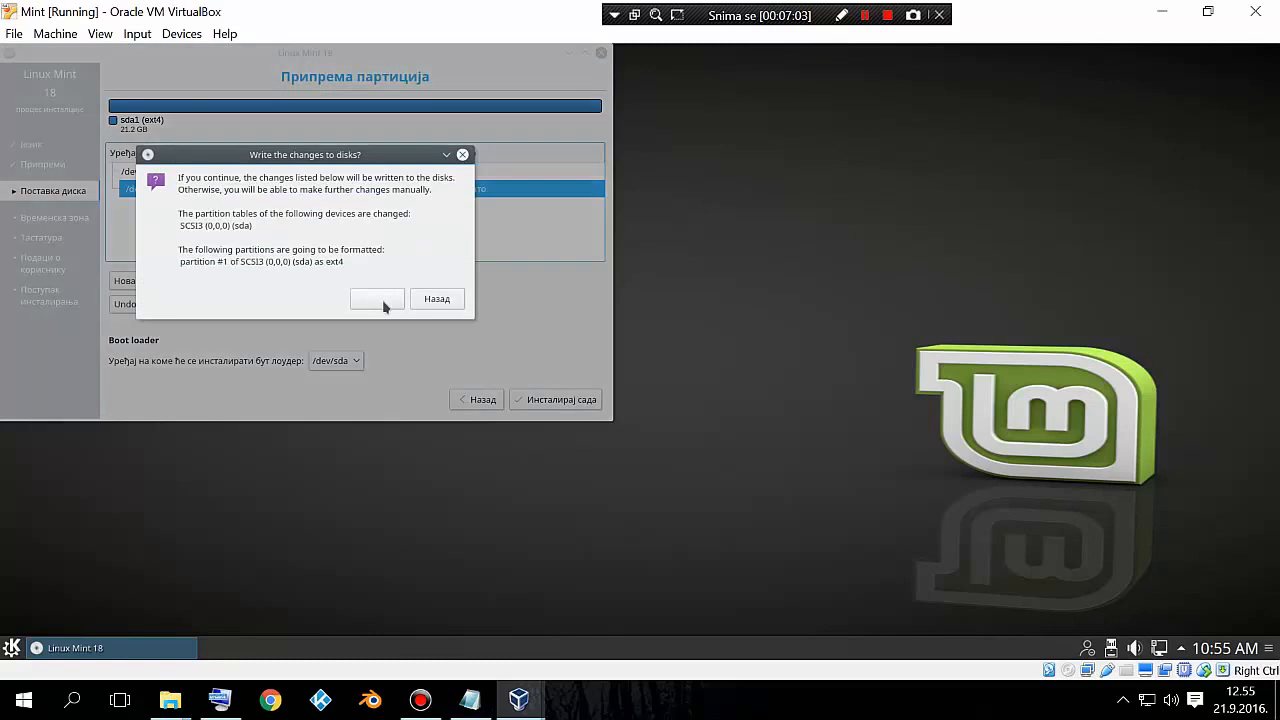
left_click(380, 301)
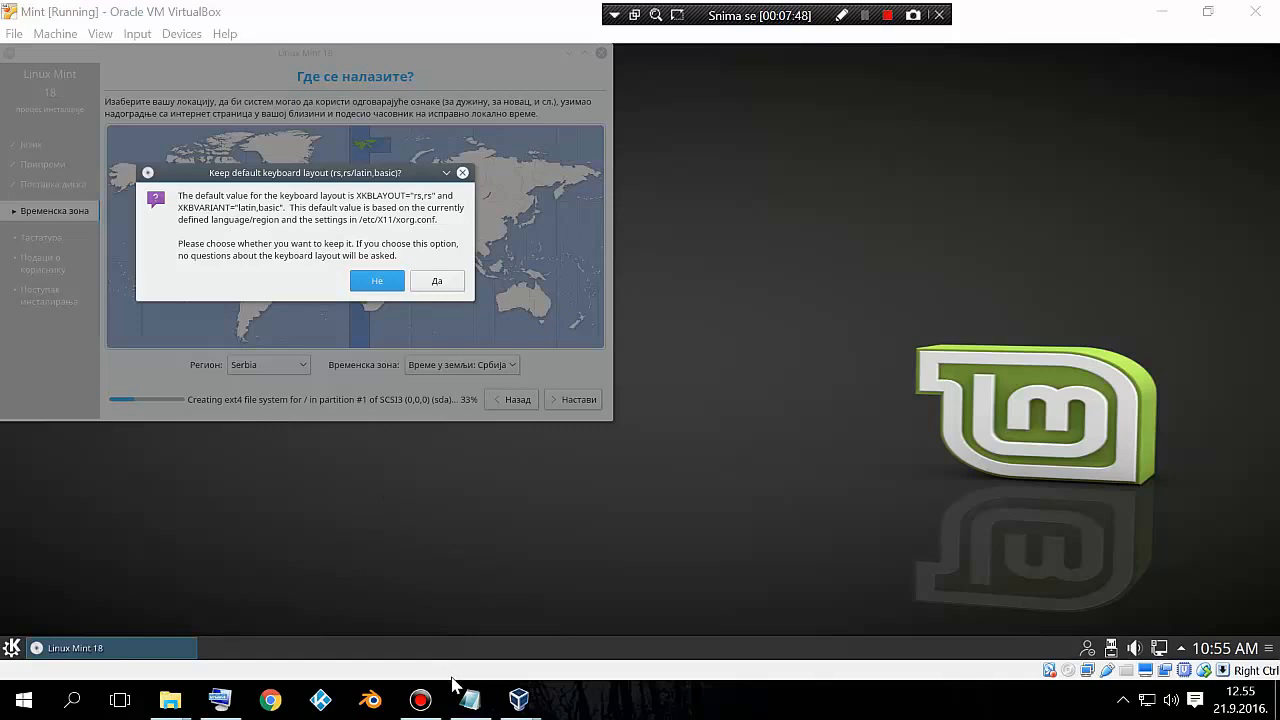
- Decline the default keyboard layout, choose the Serbian - Serbian (Latin) variant, and continue to the user details
left_click(378, 282)
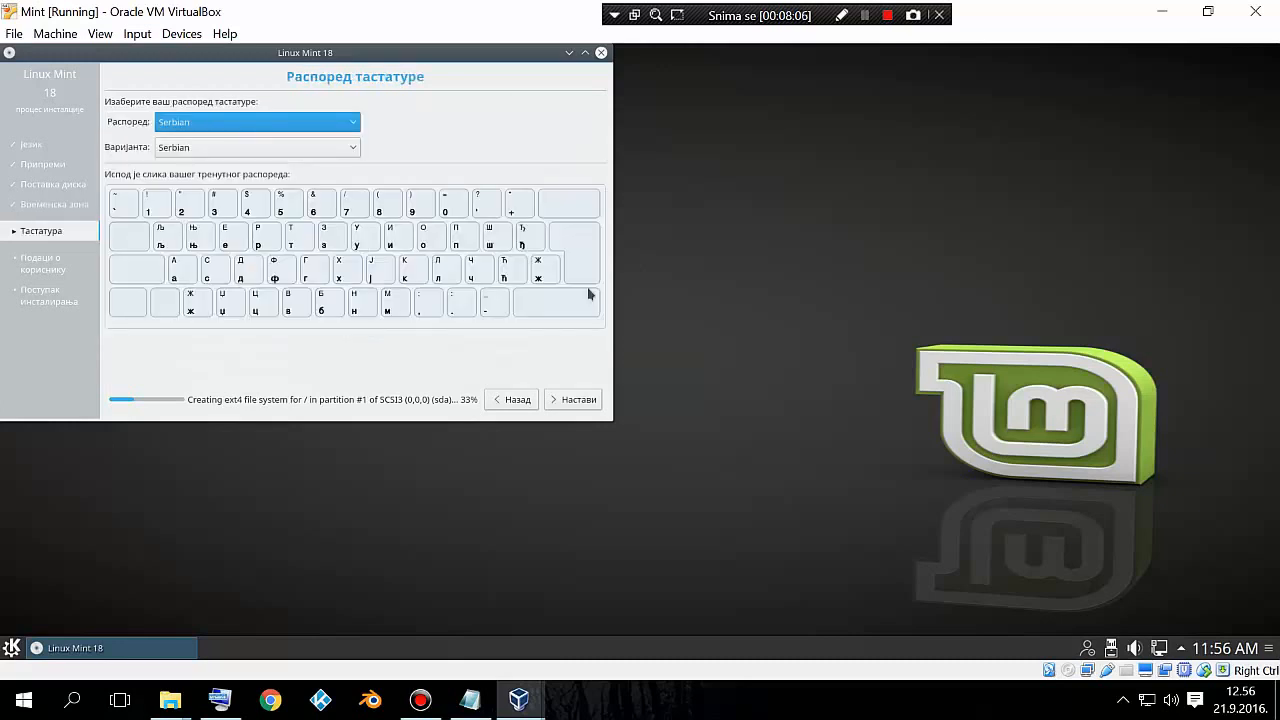
left_click(355, 148)
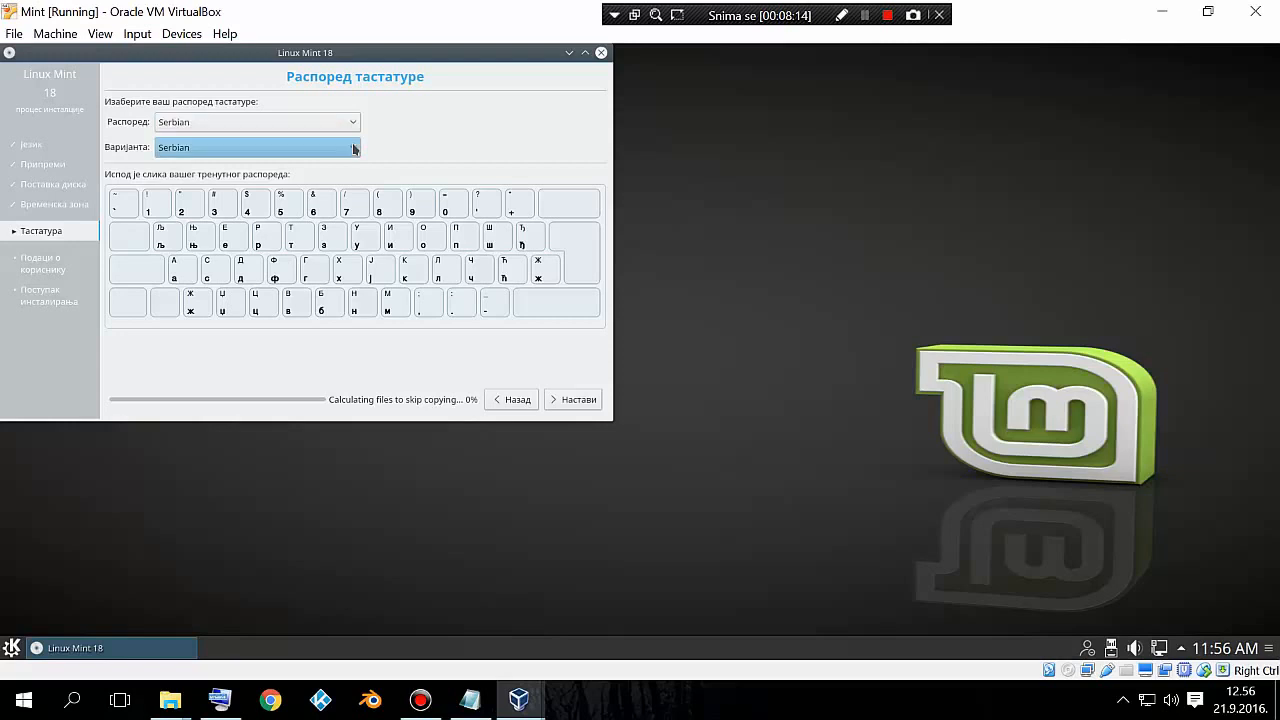
left_click(355, 148)
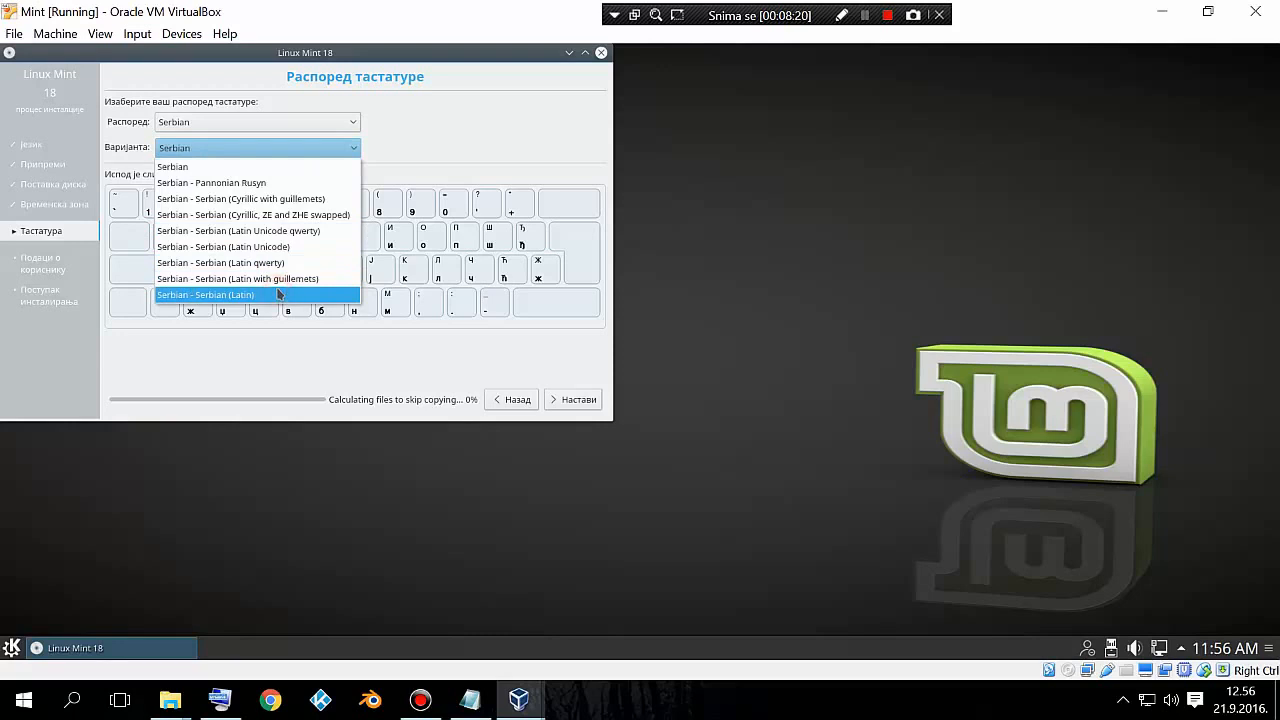
key("Escape")
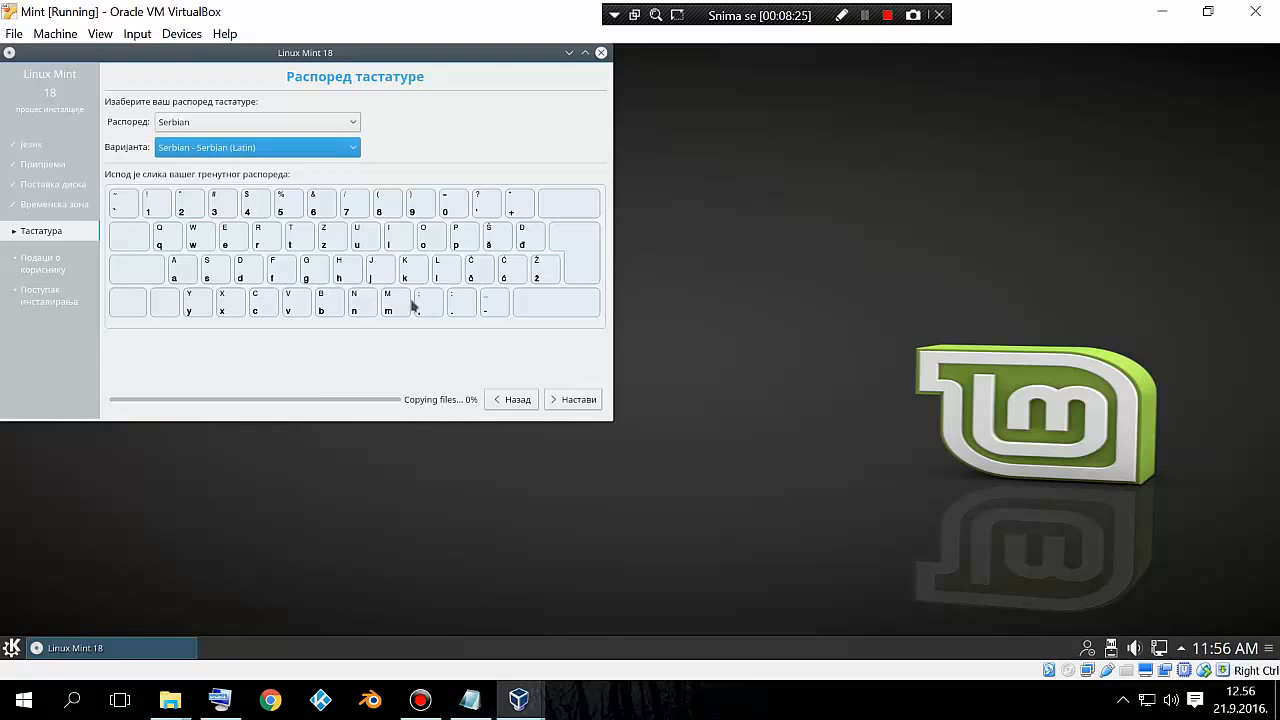
left_click(570, 400)
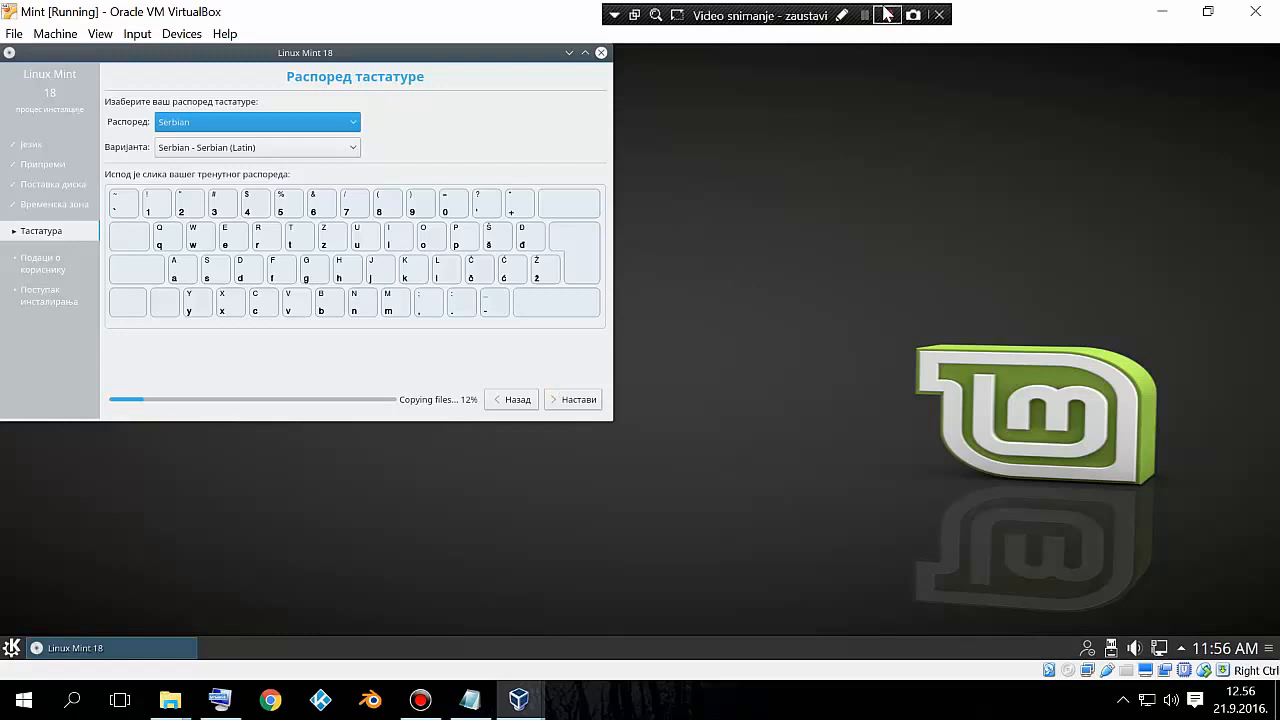
left_click(868, 14)
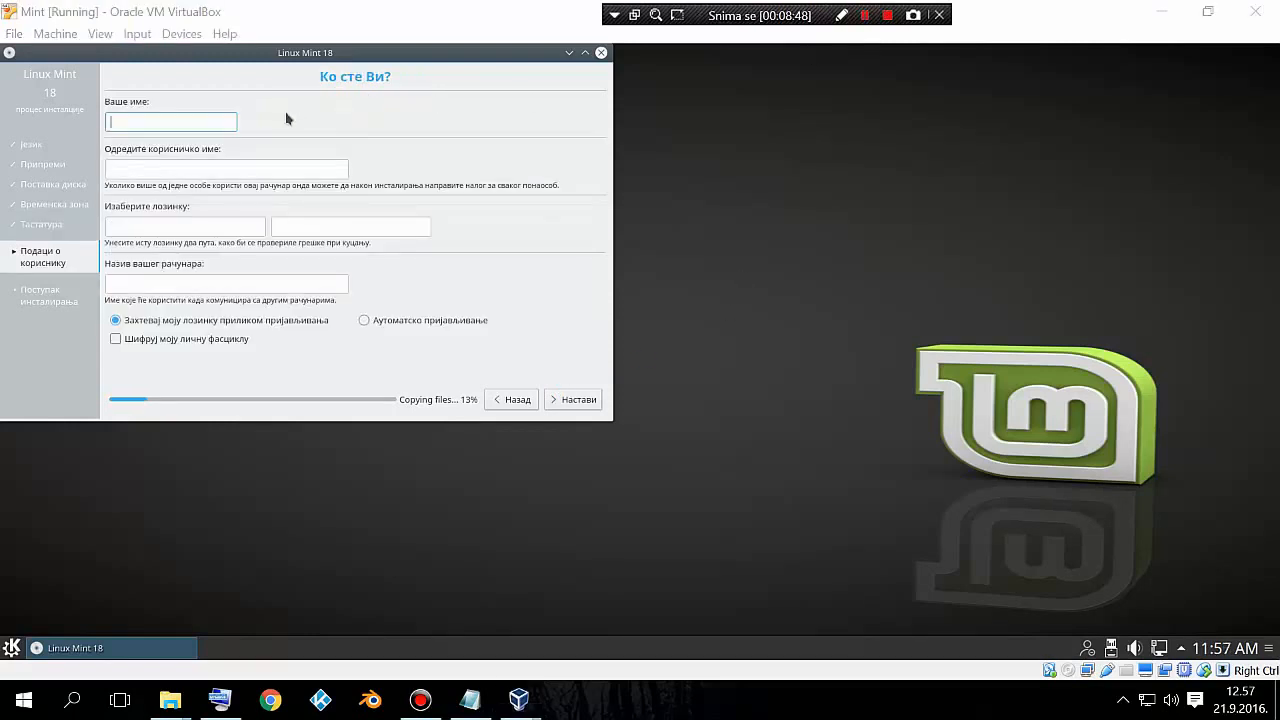
- Enter the user's name and the account password with its confirmation, enable automatic login, and continue to the installation
left_click(209, 120)
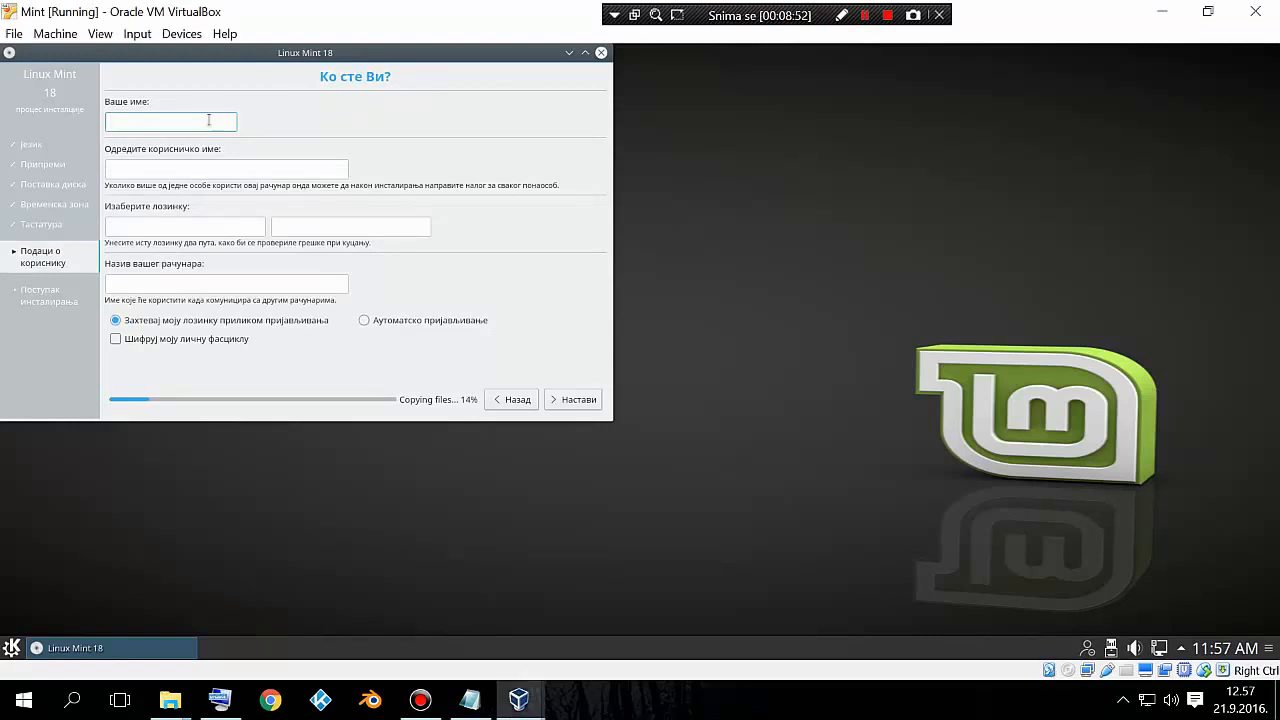
type("Jovan")
left_click(133, 229)
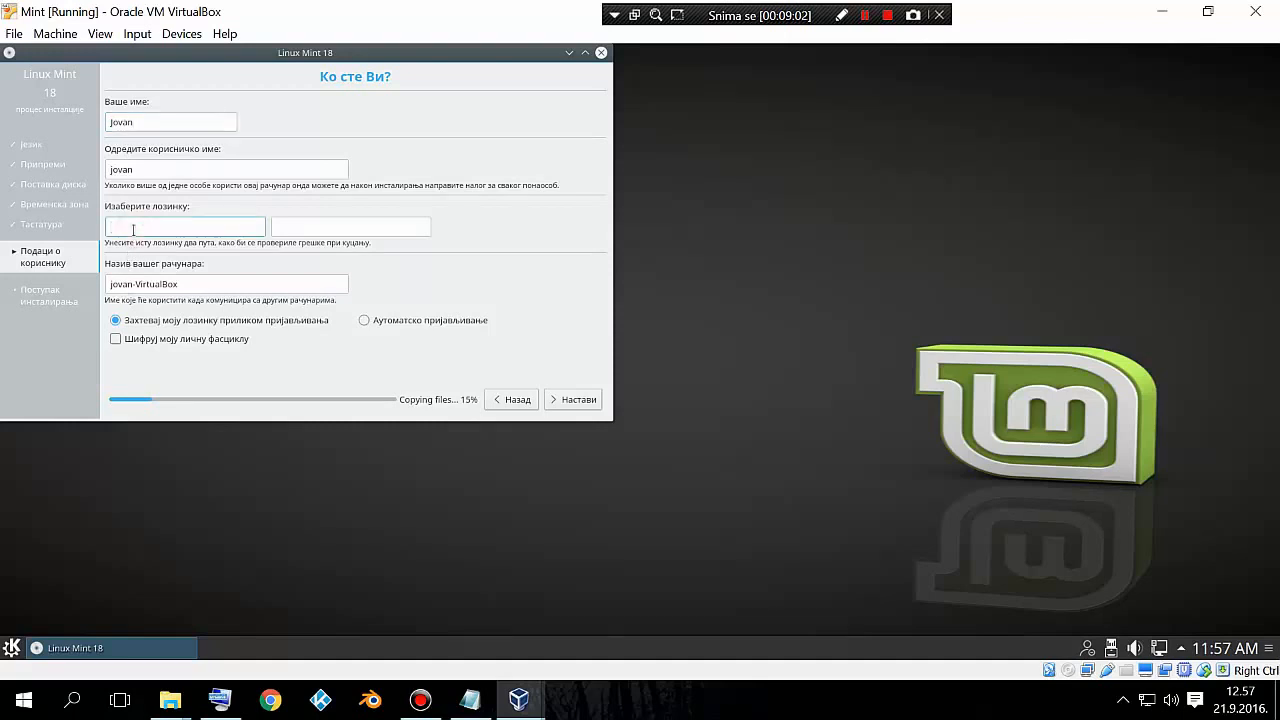
type("j")
left_click(301, 225)
type("j")
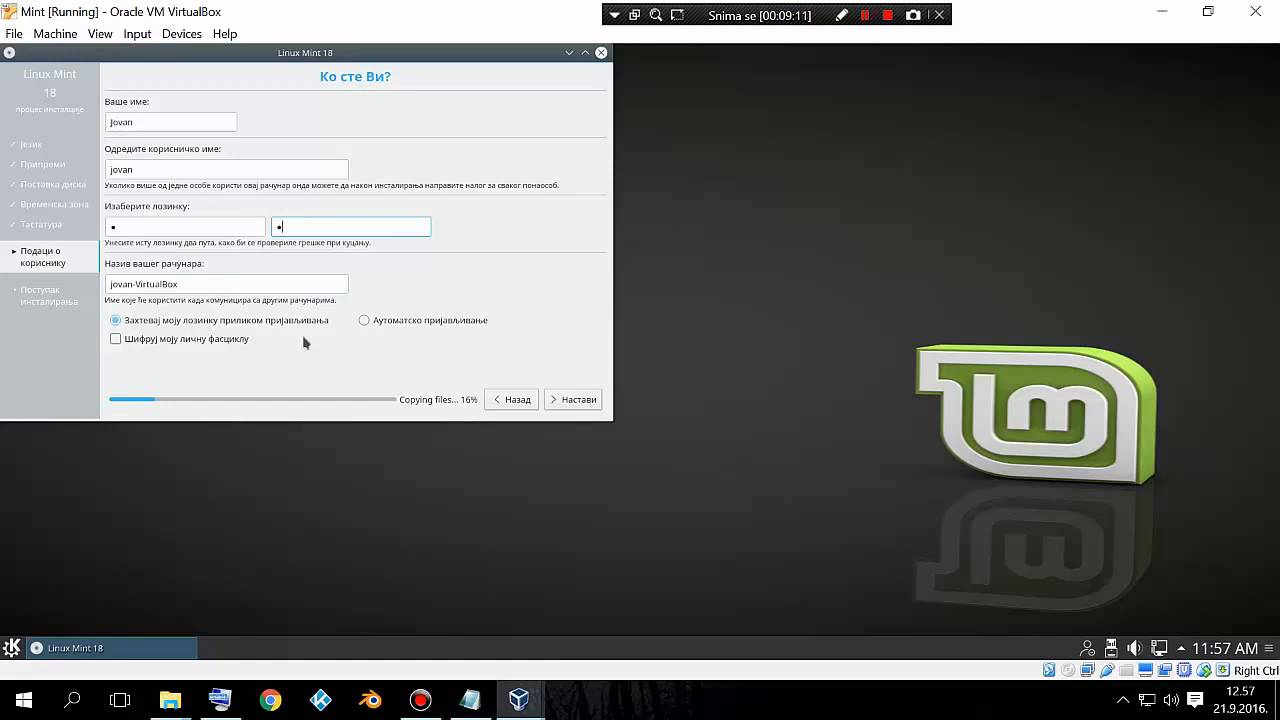
left_click(420, 326)
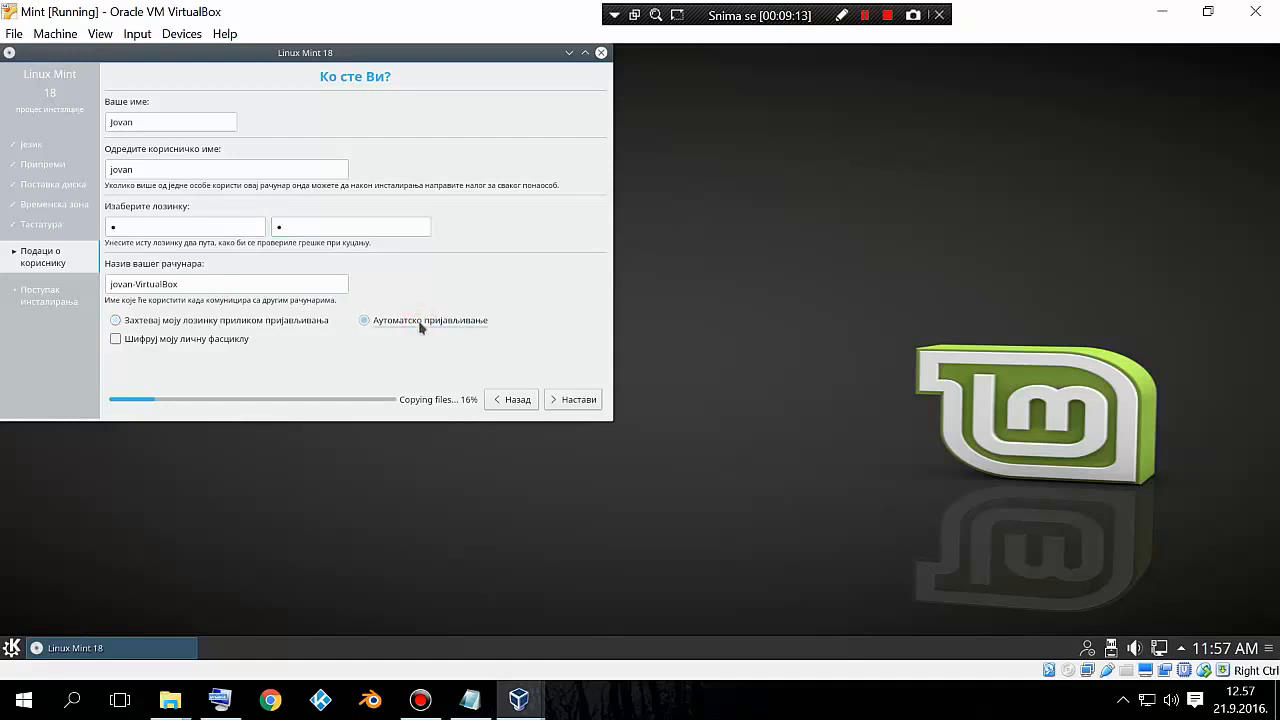
left_click(580, 402)
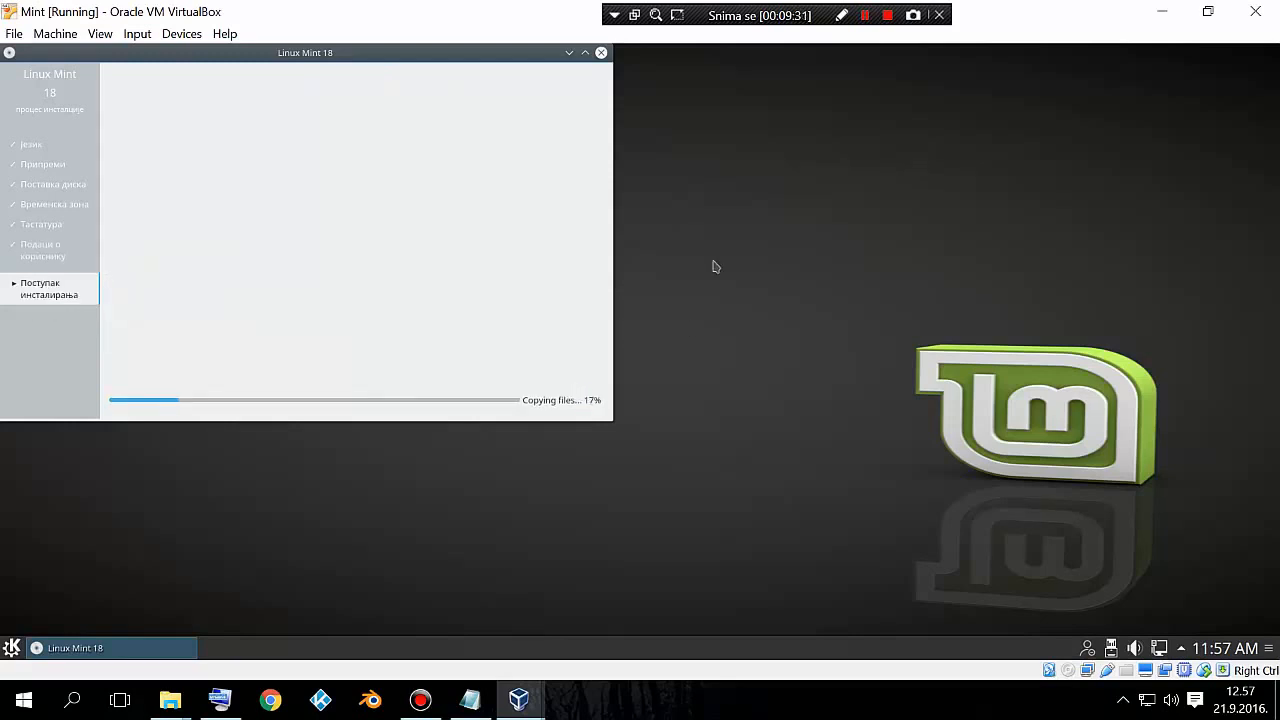
left_click(865, 15)
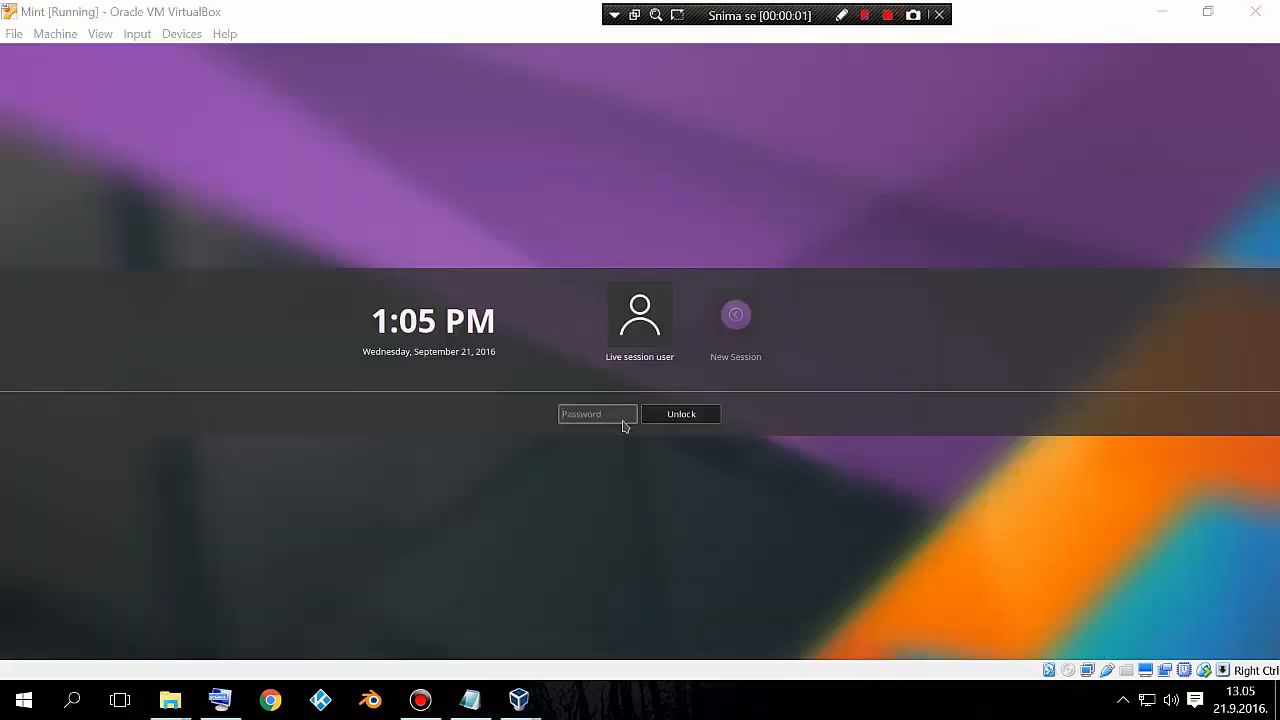
- Enter the password on the lock screen and unlock the live session to return to the Linux Mint installer
left_click(622, 420)
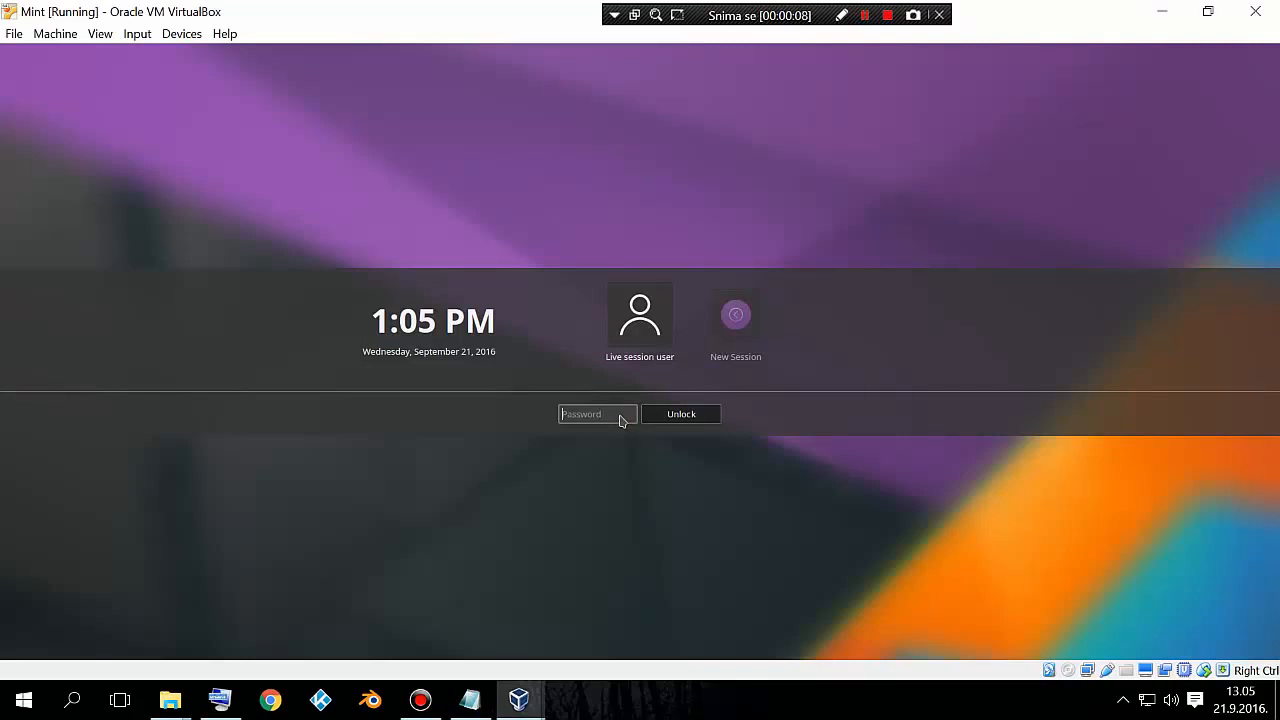
left_click(614, 415)
type("aa")
key("BackSpace")
type("a")
left_click(702, 420)
left_click(697, 420)
key("Return")
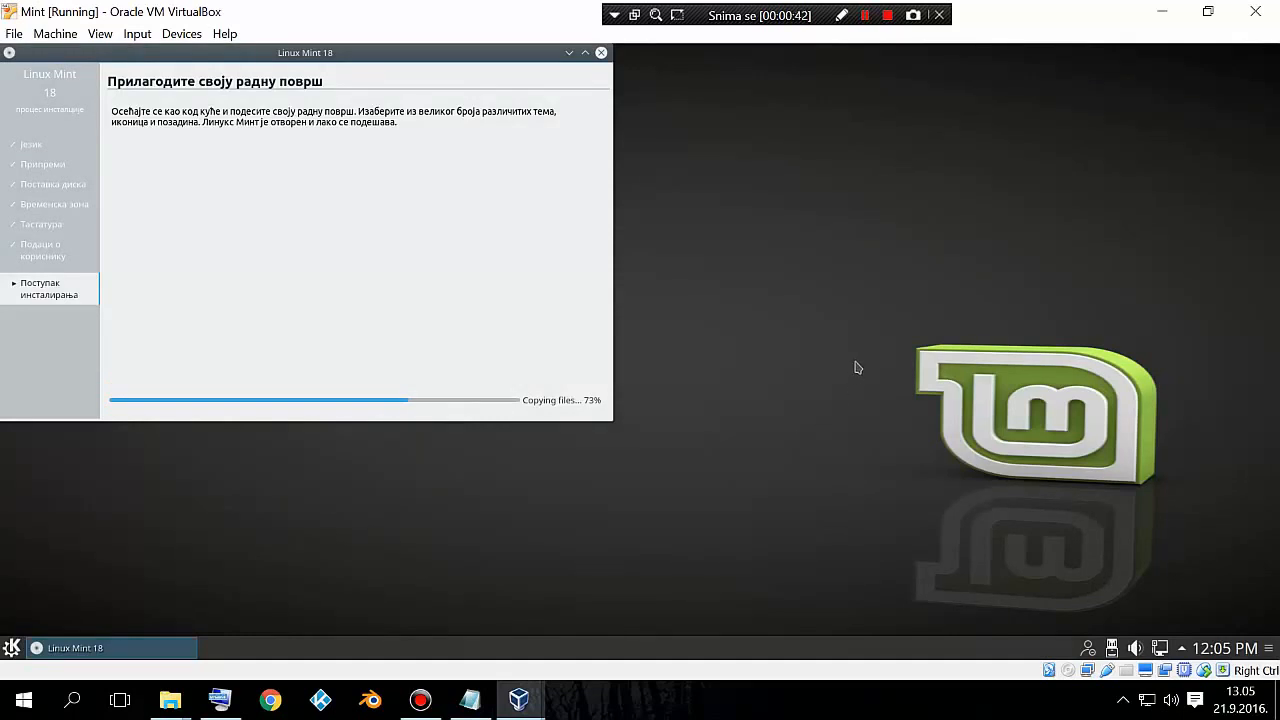
left_click(865, 15)
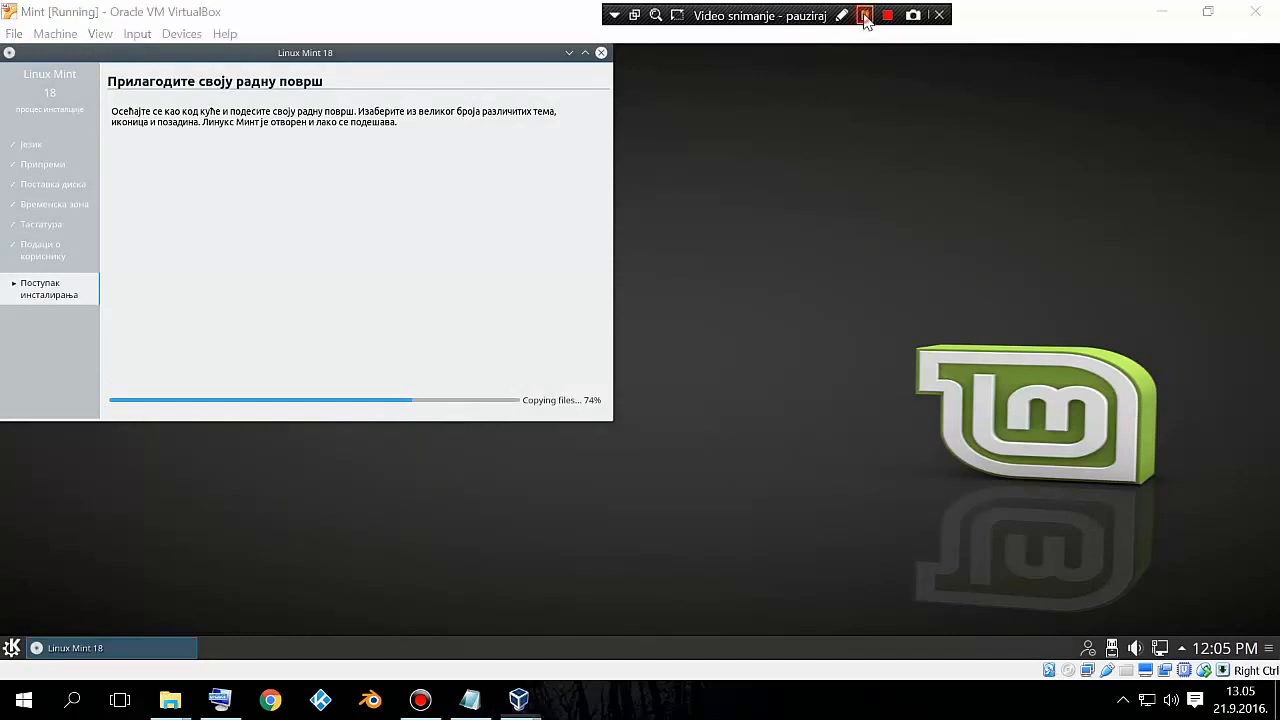
left_click(863, 15)
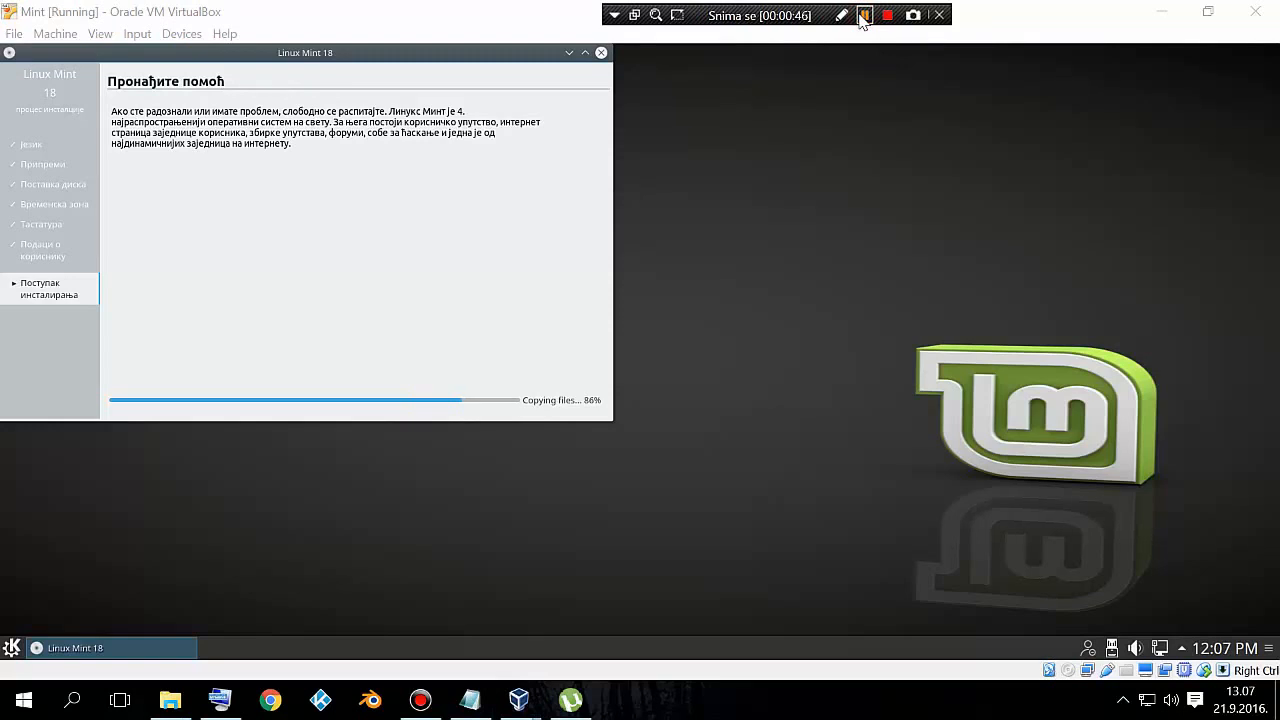
left_click(863, 15)
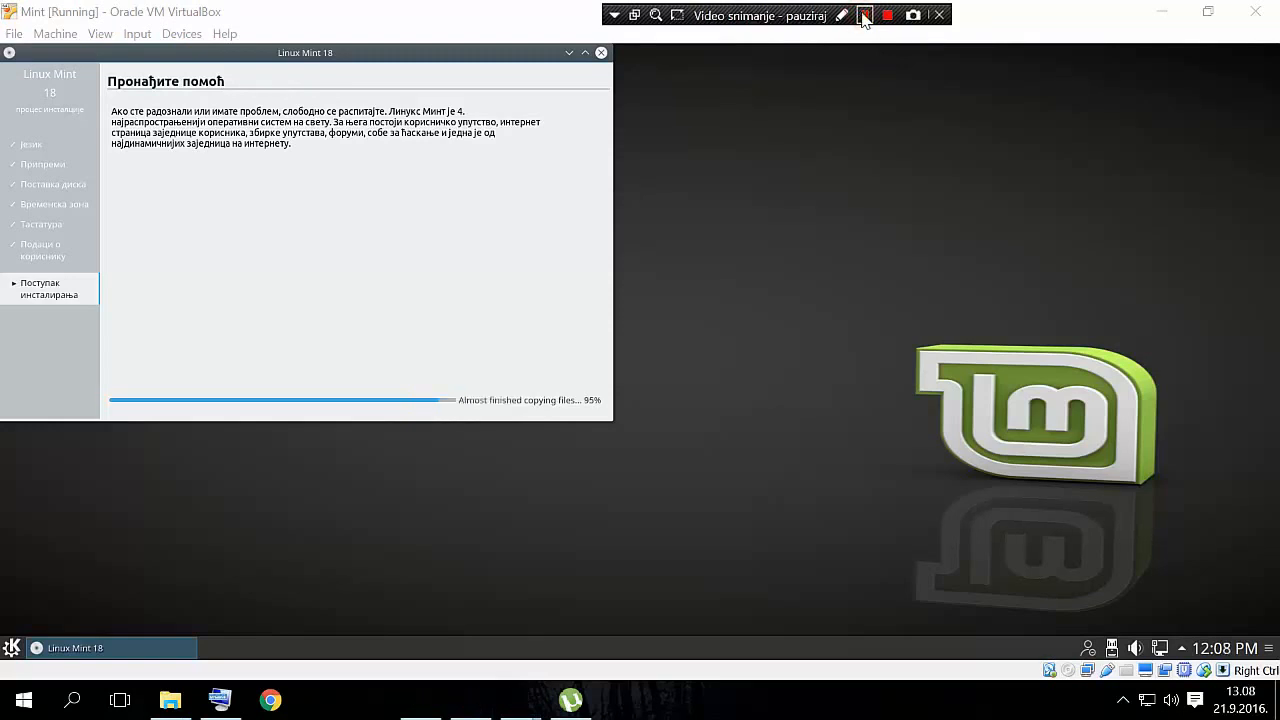
left_click(863, 15)
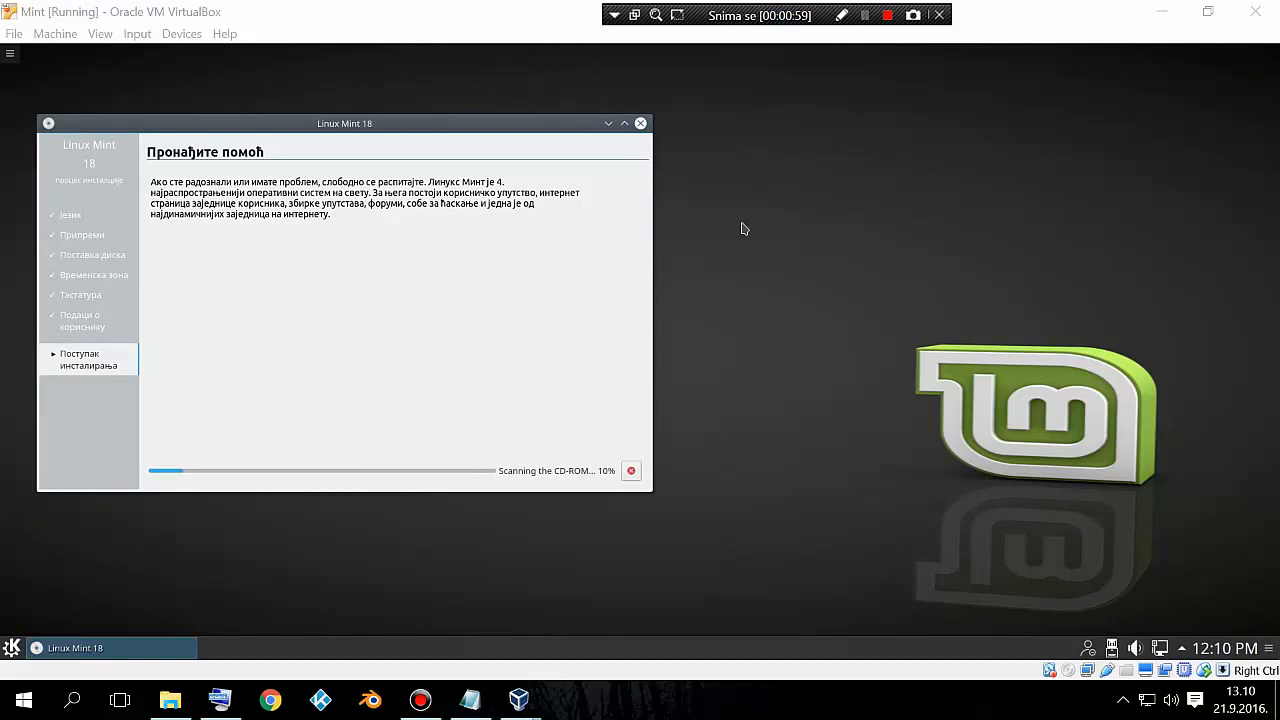
left_click(864, 15)
left_click(864, 15)
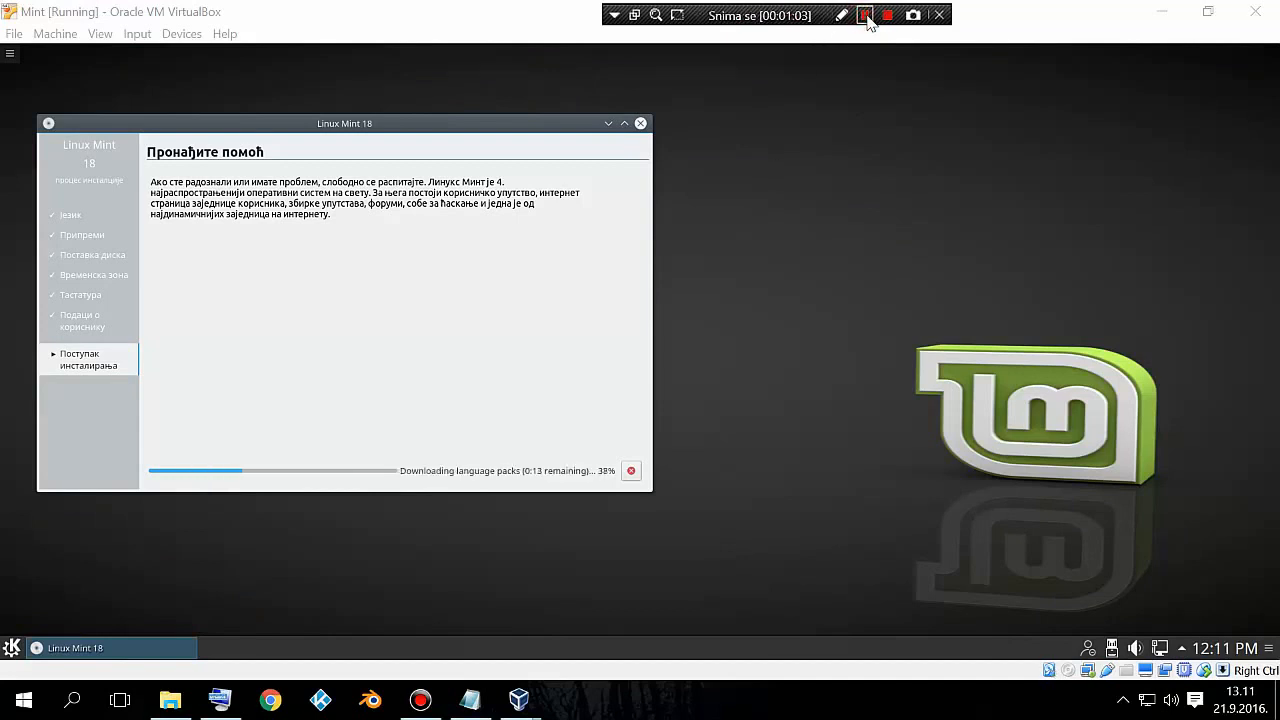
left_click(866, 15)
left_click(866, 15)
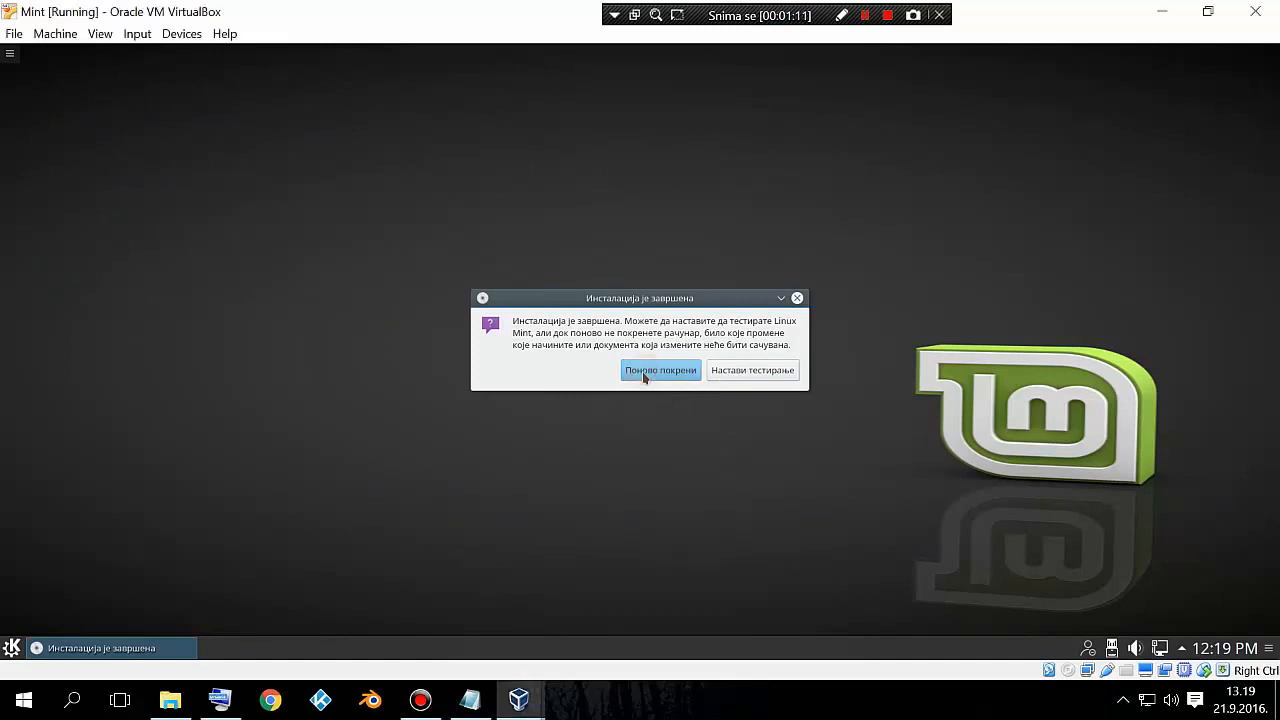
- Restart the virtual machine from the installation-complete dialog instead of continuing to test the live session
left_click(645, 372)
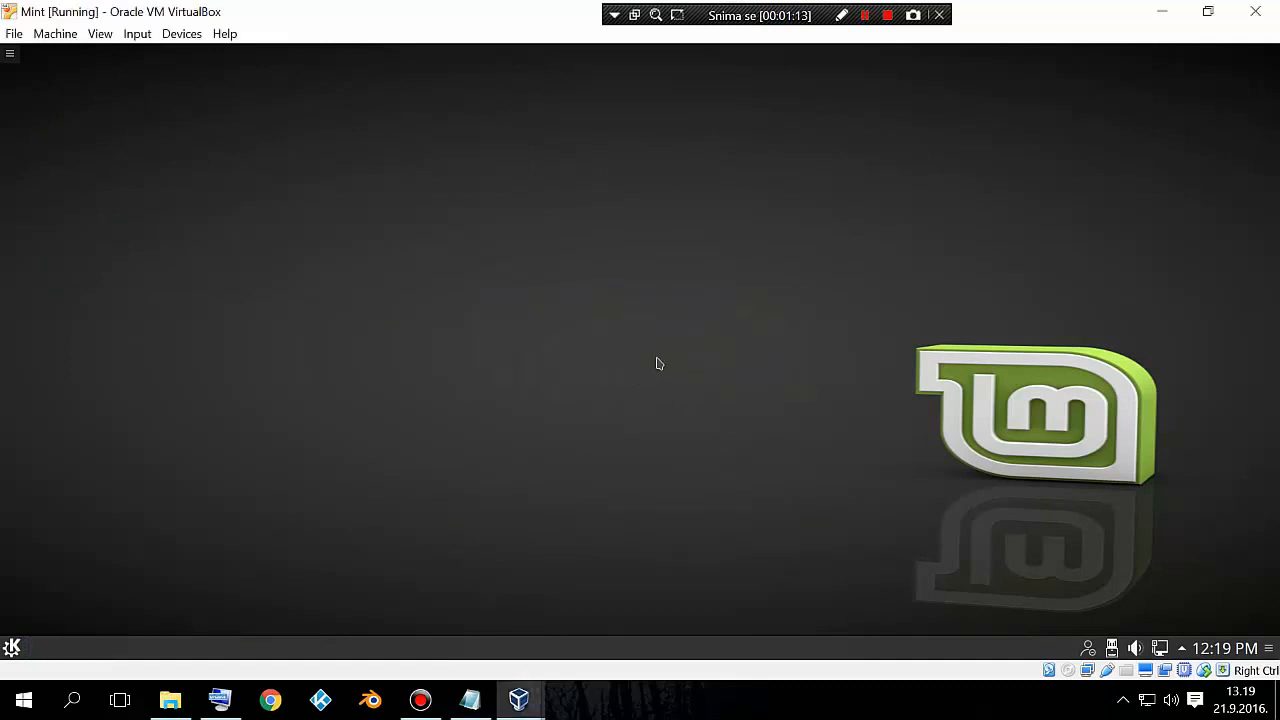